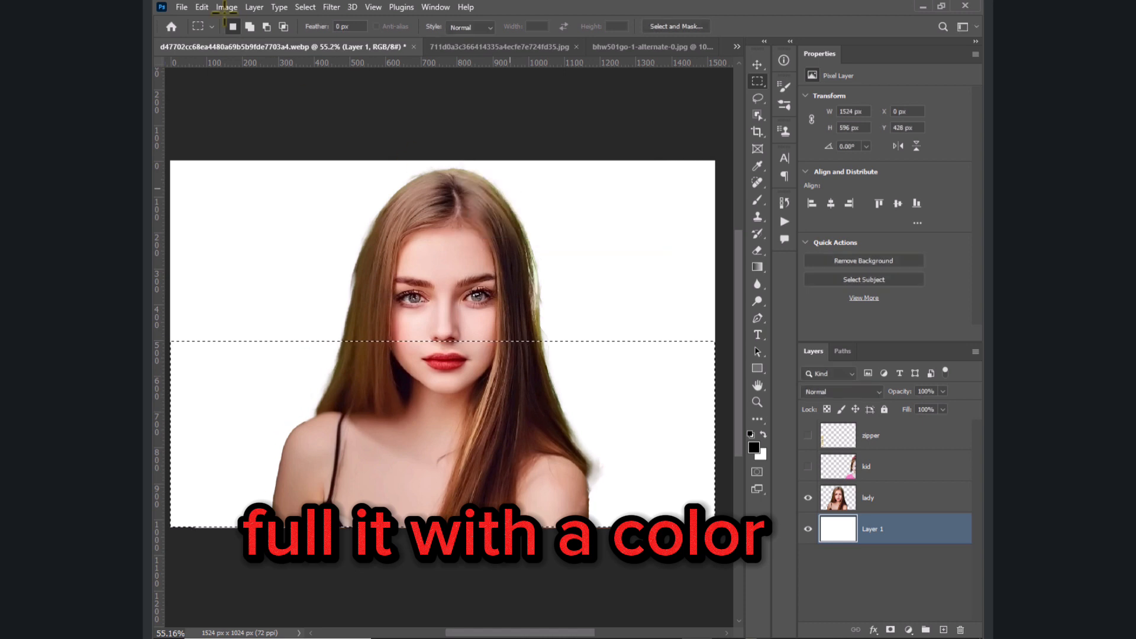
Step: Fill the selected lower part of Layer 1 with orange-red (ff4200)
click(202, 8)
click(229, 207)
click(394, 151)
click(421, 162)
drag(818, 382, 818, 392)
click(933, 228)
click(469, 152)
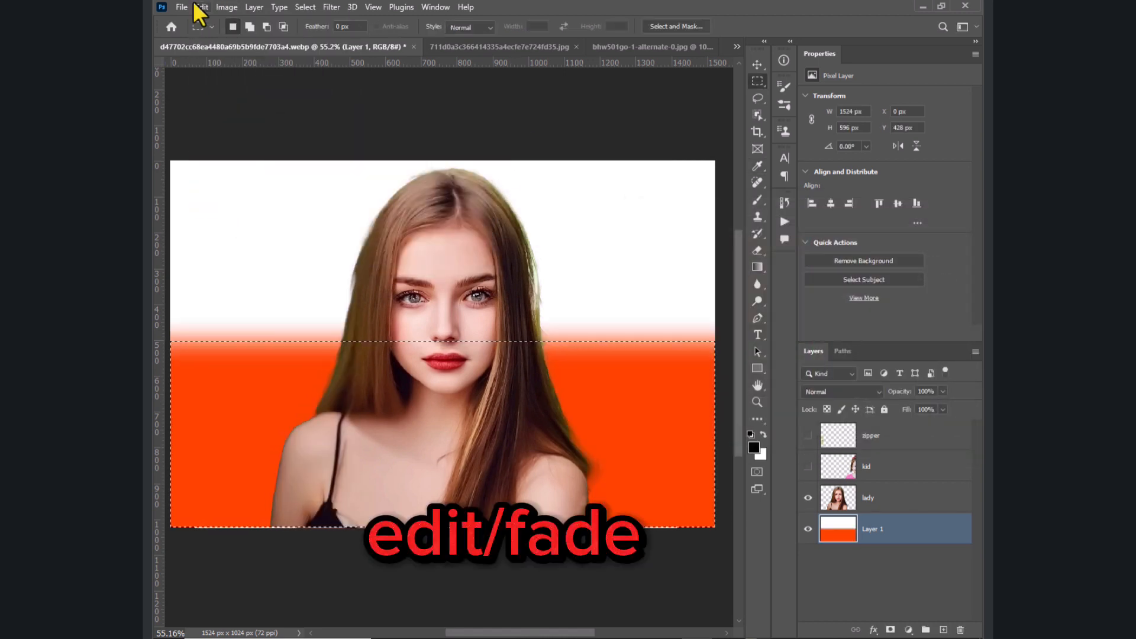
Step: Fade the orange-red fill on Layer 1 to 22% opacity in Normal mode
click(202, 7)
click(221, 76)
drag(584, 209, 506, 208)
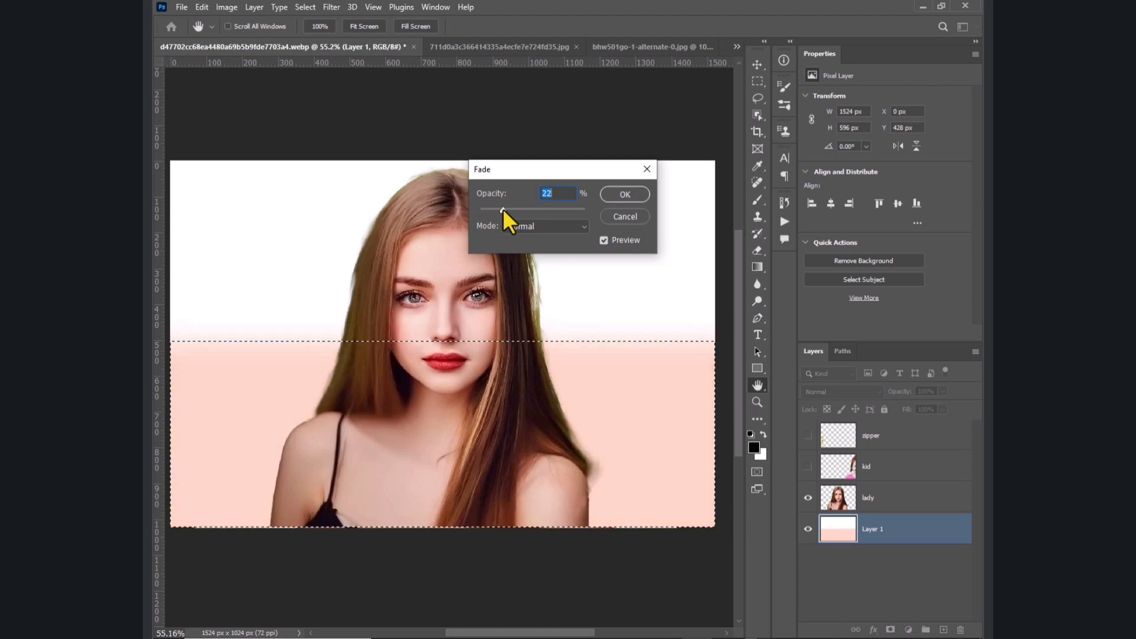
key(Return)
Step: On the lady layer, draw a curved Pen path from the hair parting down the middle of the face to the chin
key(alt+bracketright)
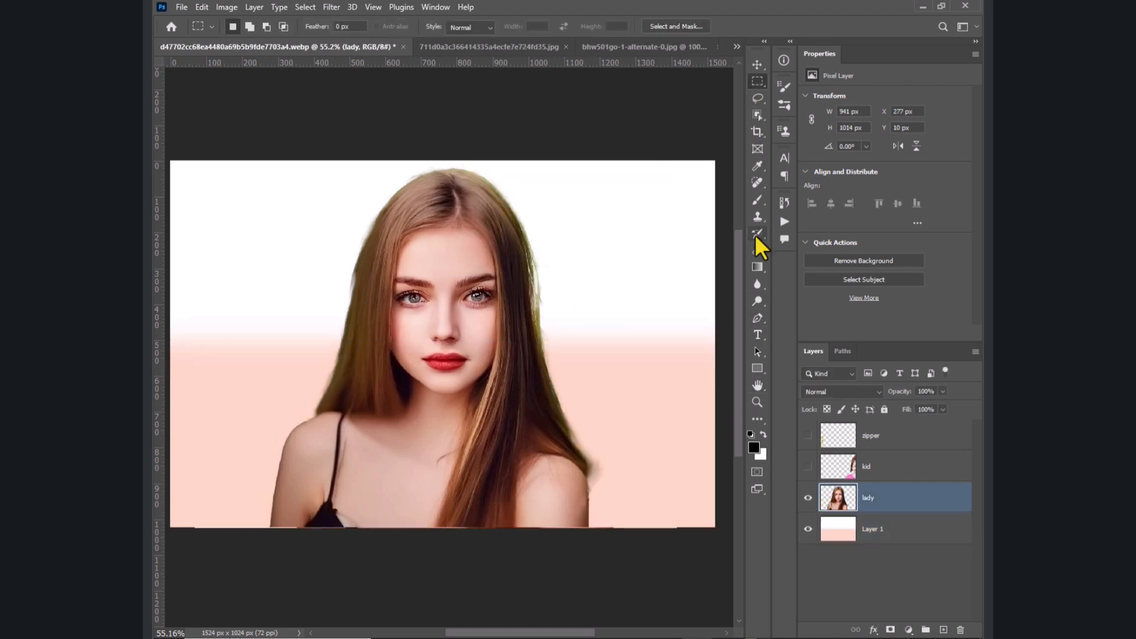
right_click(758, 318)
click(790, 341)
click(439, 170)
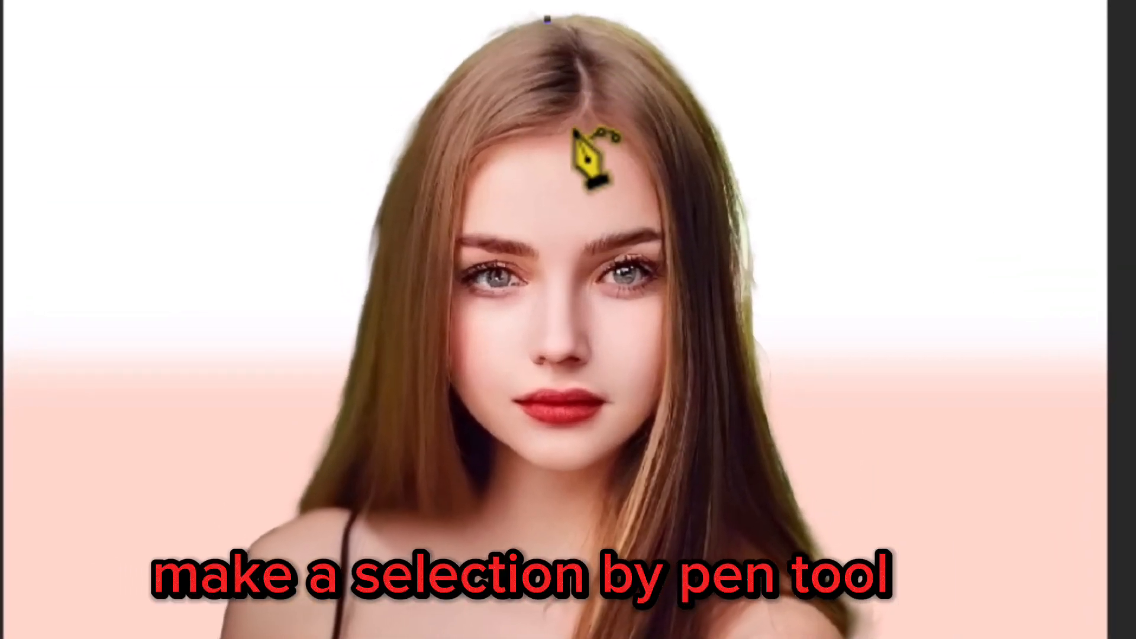
click(569, 133)
drag(560, 80, 585, 79)
click(564, 463)
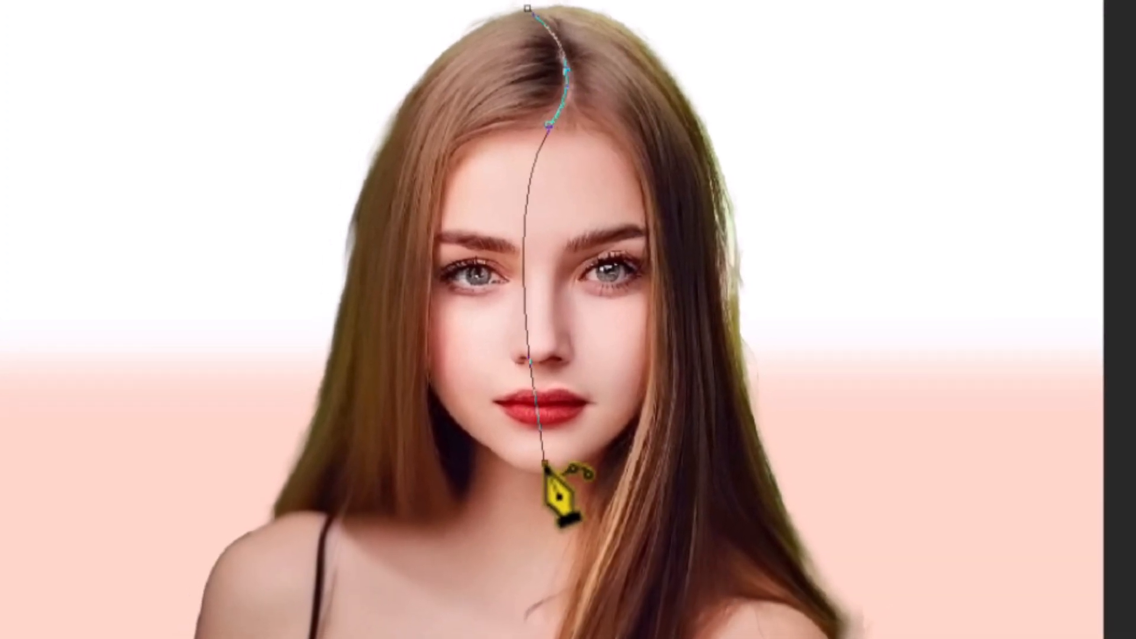
drag(525, 242, 539, 244)
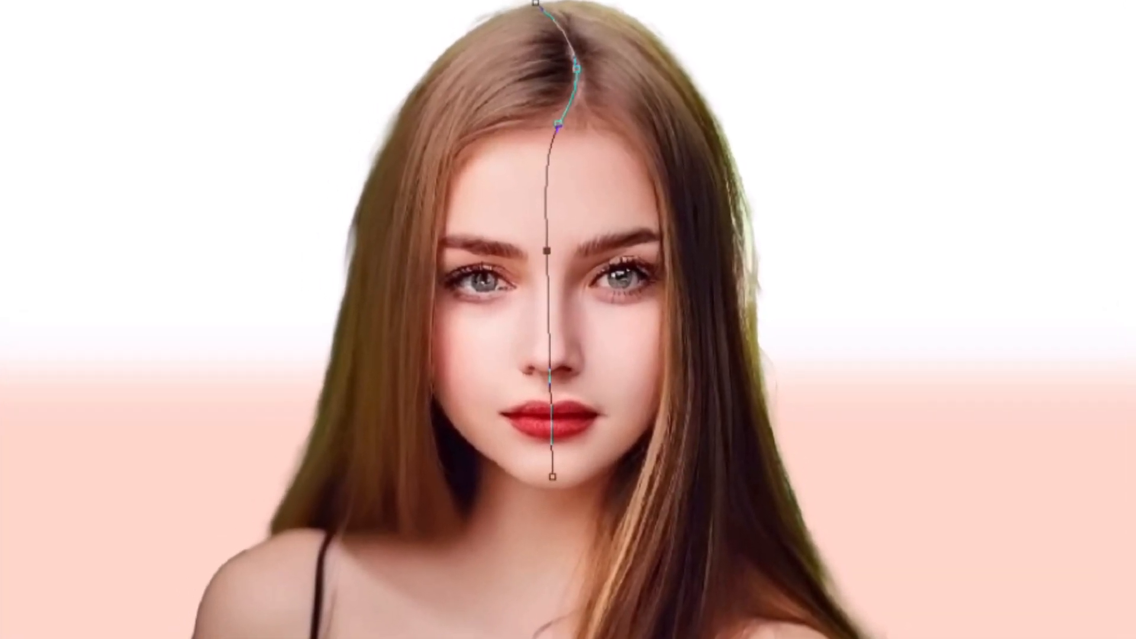
click(578, 485)
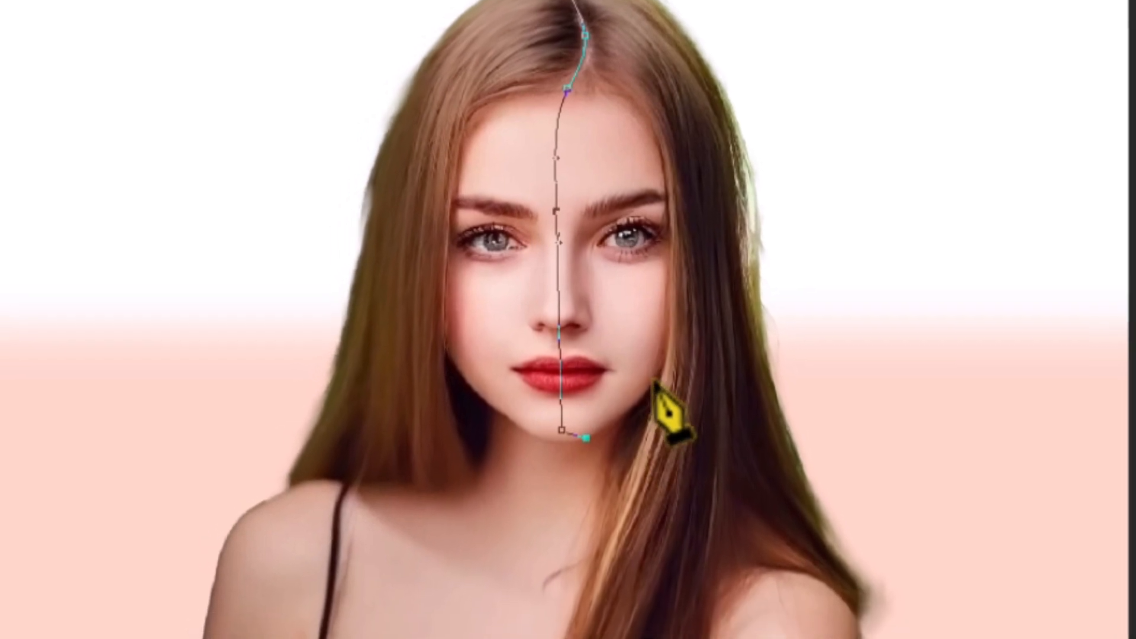
key(ctrl+z)
Step: Extend the path down the neck, close it around the woman's right-hand half of the image, and convert it to a selection
click(574, 625)
click(882, 633)
click(920, 364)
click(744, 2)
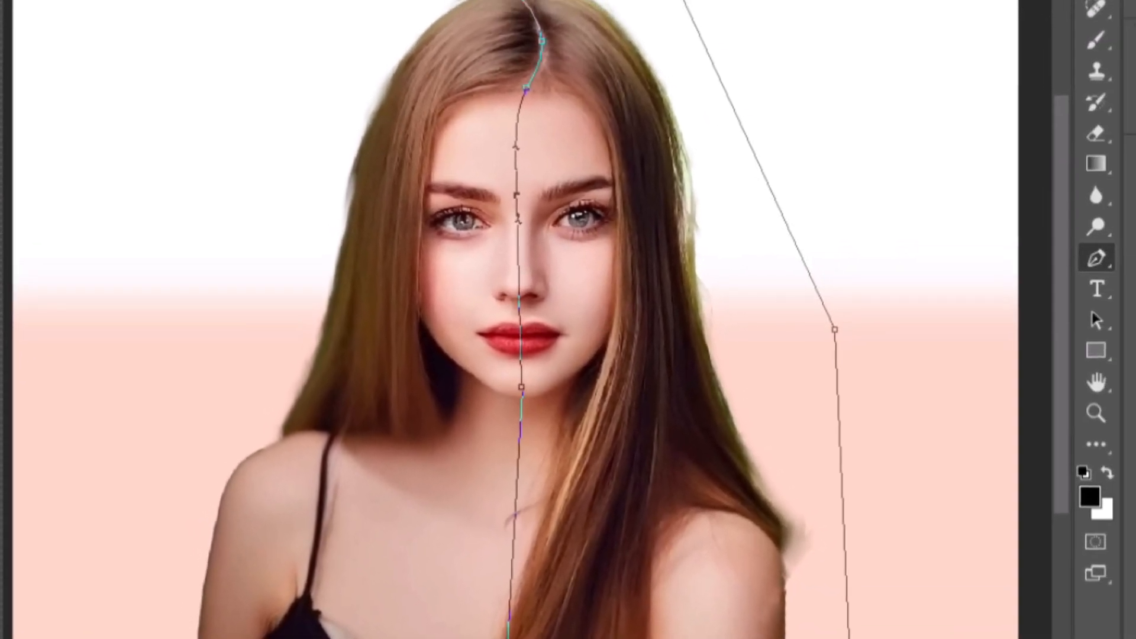
click(506, 5)
click(166, 2)
click(756, 83)
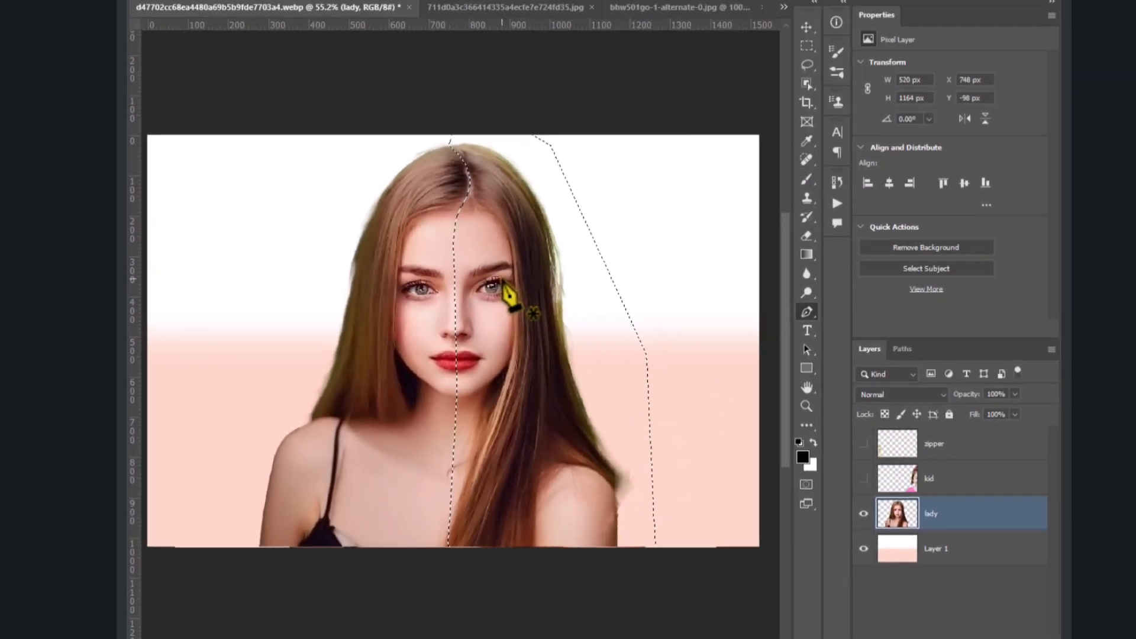
Step: Move the selected half of the portrait to its own layer with Layer via Cut and check the split by toggling its visibility
right_click(502, 281)
click(806, 46)
right_click(501, 243)
click(527, 354)
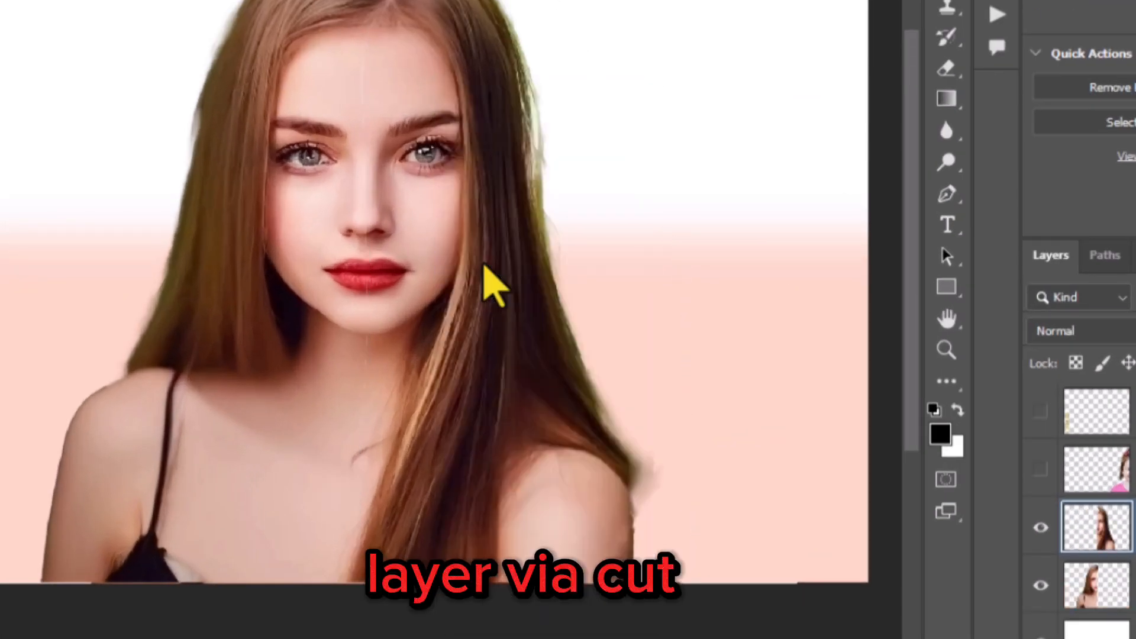
click(1041, 528)
click(1041, 527)
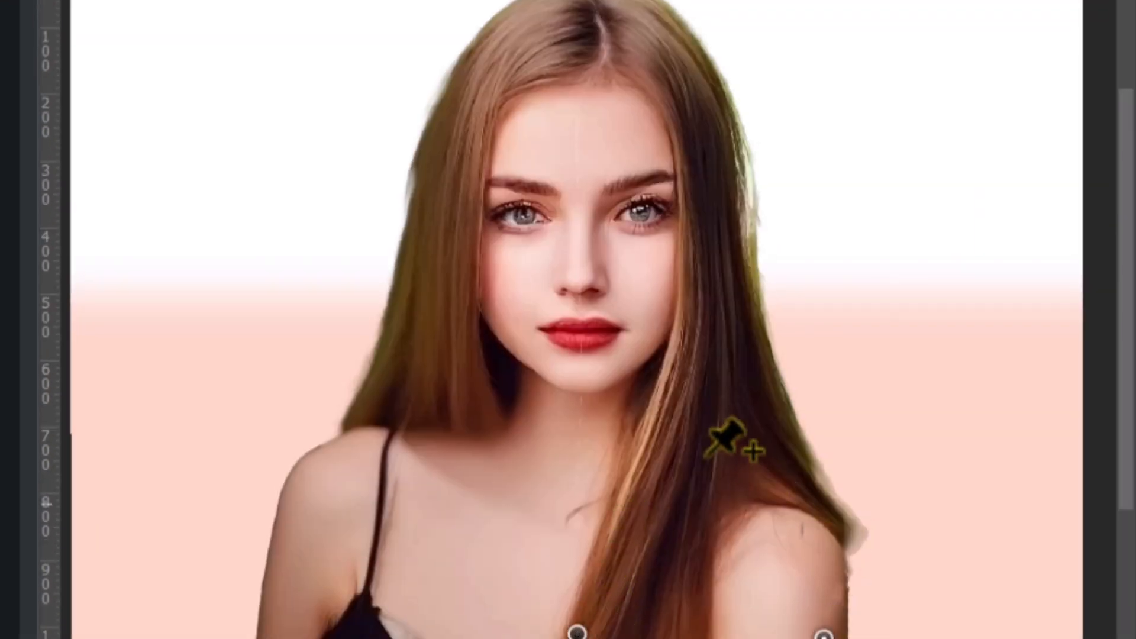
Step: Puppet Warp the cut half, pinning the chin, neck, hair and shoulder and pulling the top of the head outward from the face's centre
click(734, 359)
click(601, 24)
drag(601, 24, 723, 58)
key(ctrl+z)
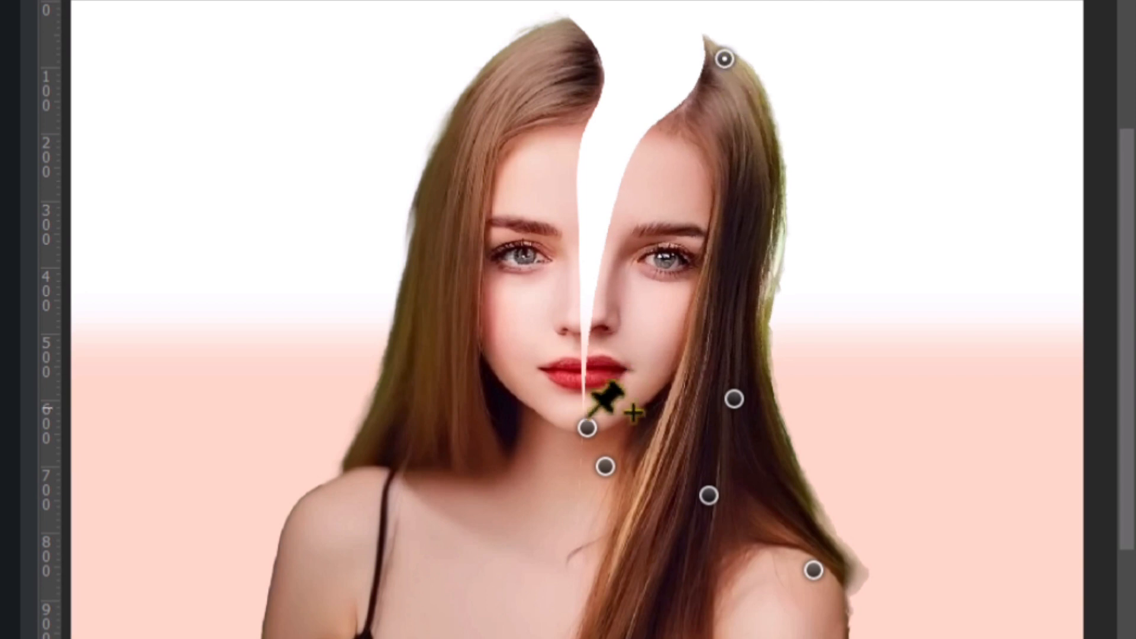
drag(586, 427, 584, 427)
drag(603, 465, 601, 471)
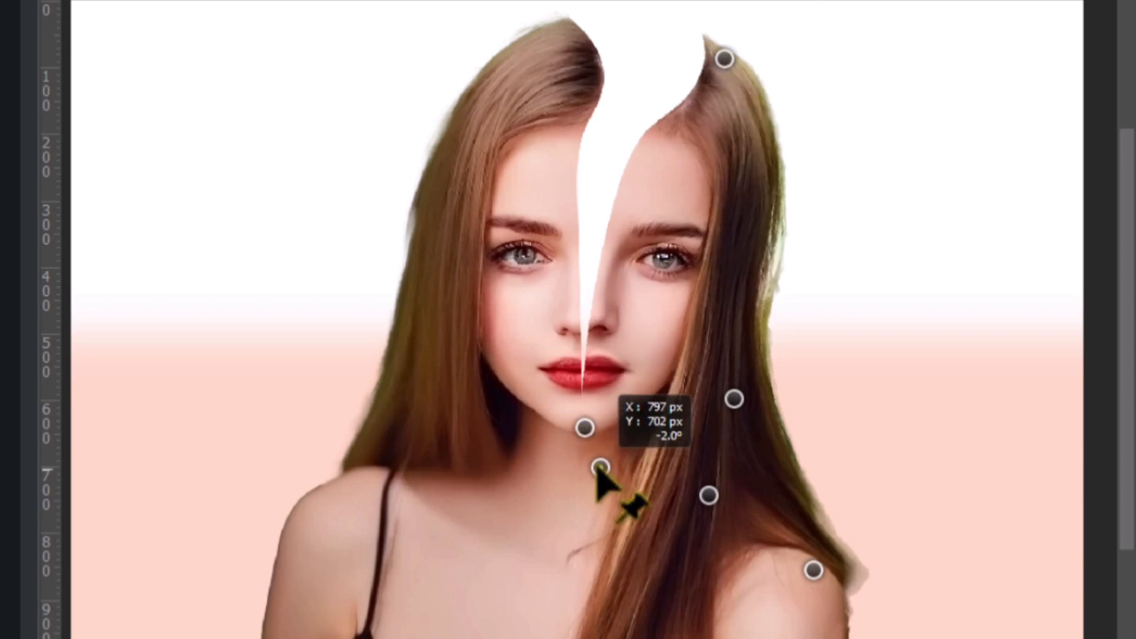
key(Return)
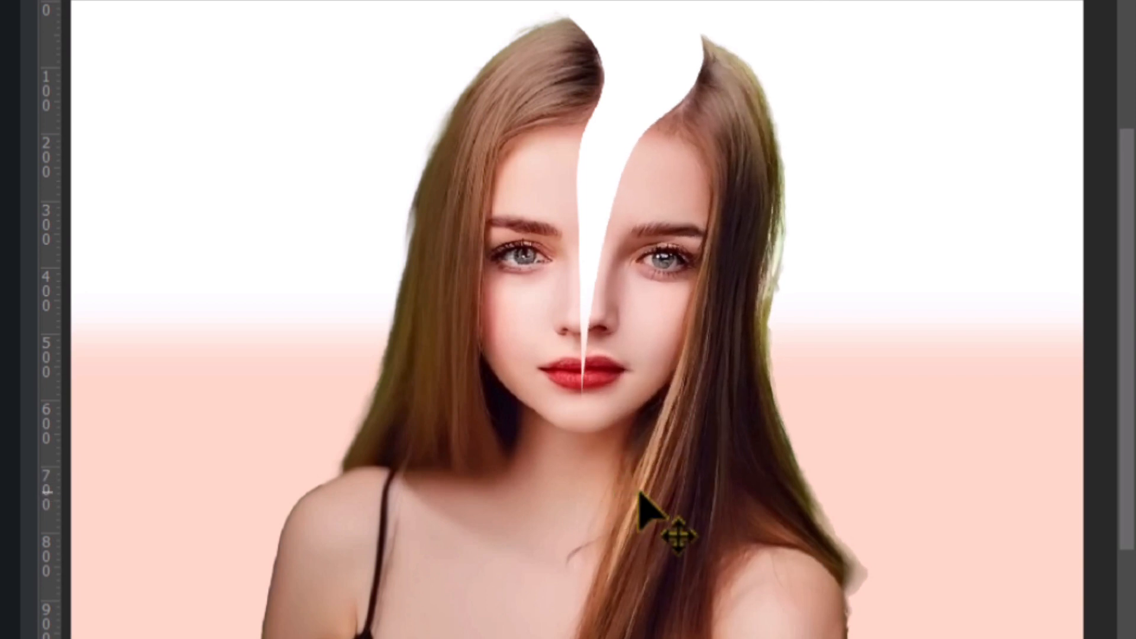
Step: Puppet Warp the lady layer's half, pinning the neck, chest and shoulder and pulling the top of the head outward to widen the split
click(166, 218)
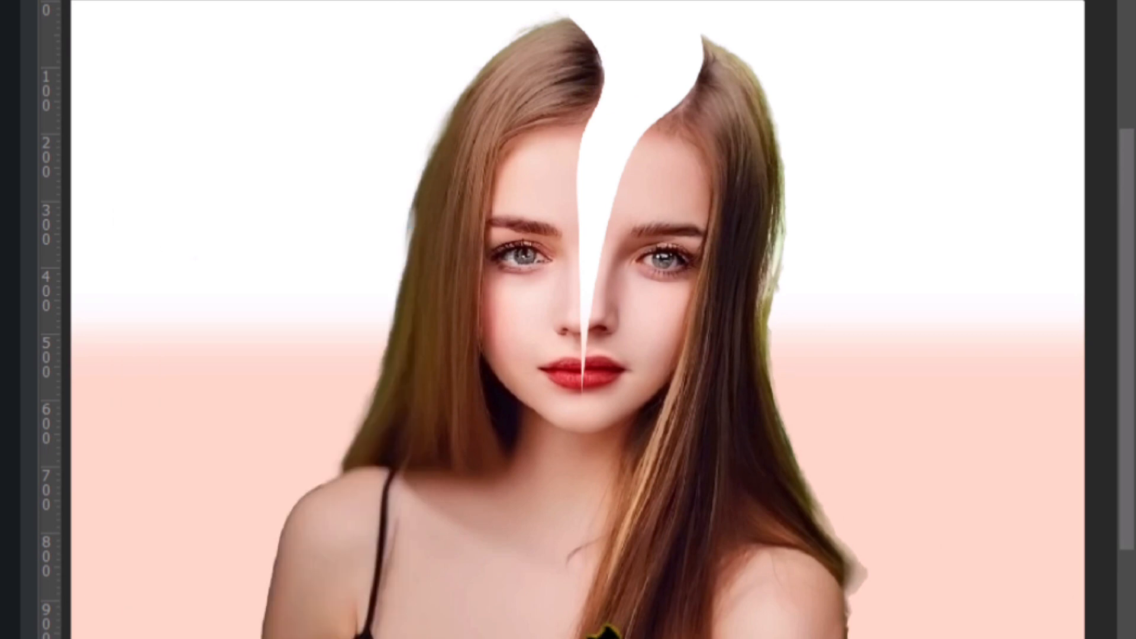
click(507, 498)
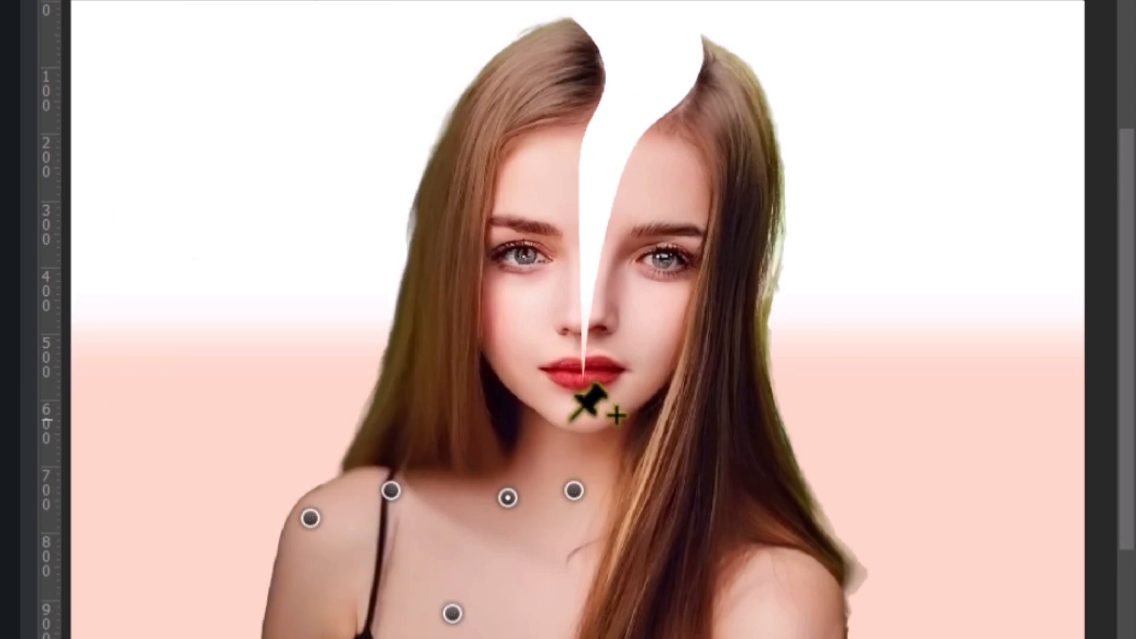
drag(567, 27, 432, 36)
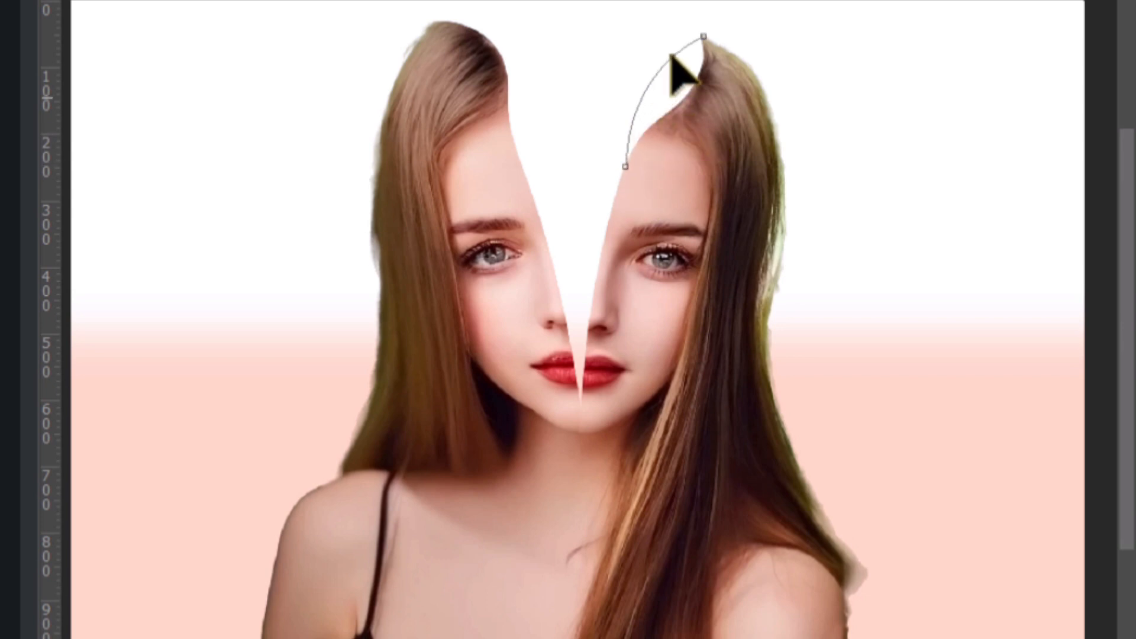
Step: Draw a closed oval Curvature Pen path over the hair edge of the Layer 2 half, convert it to a selection, and add a new layer
click(745, 151)
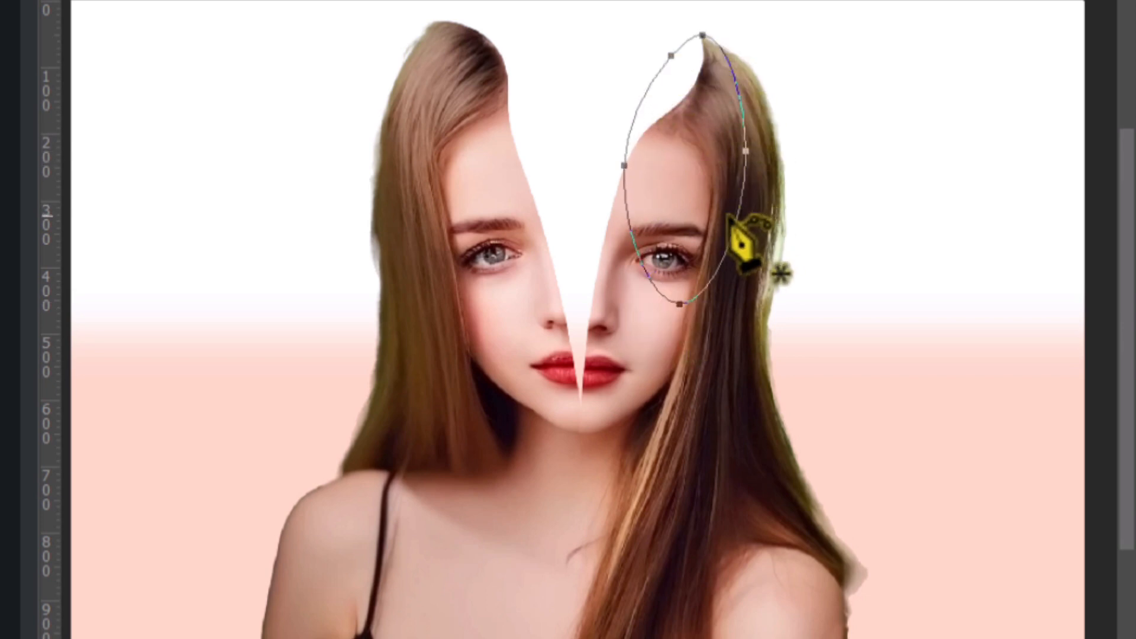
right_click(941, 291)
click(1010, 388)
click(997, 77)
click(1070, 628)
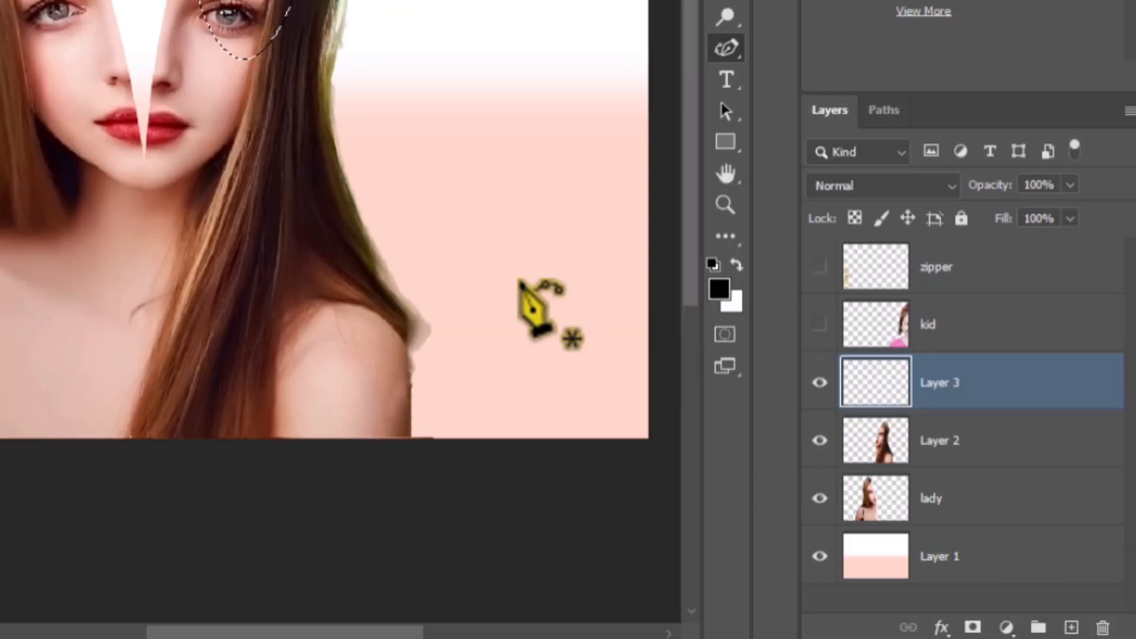
Step: Fill the oval selection on the new layer with a dark brown sampled from the hair
click(124, 24)
click(143, 401)
click(559, 291)
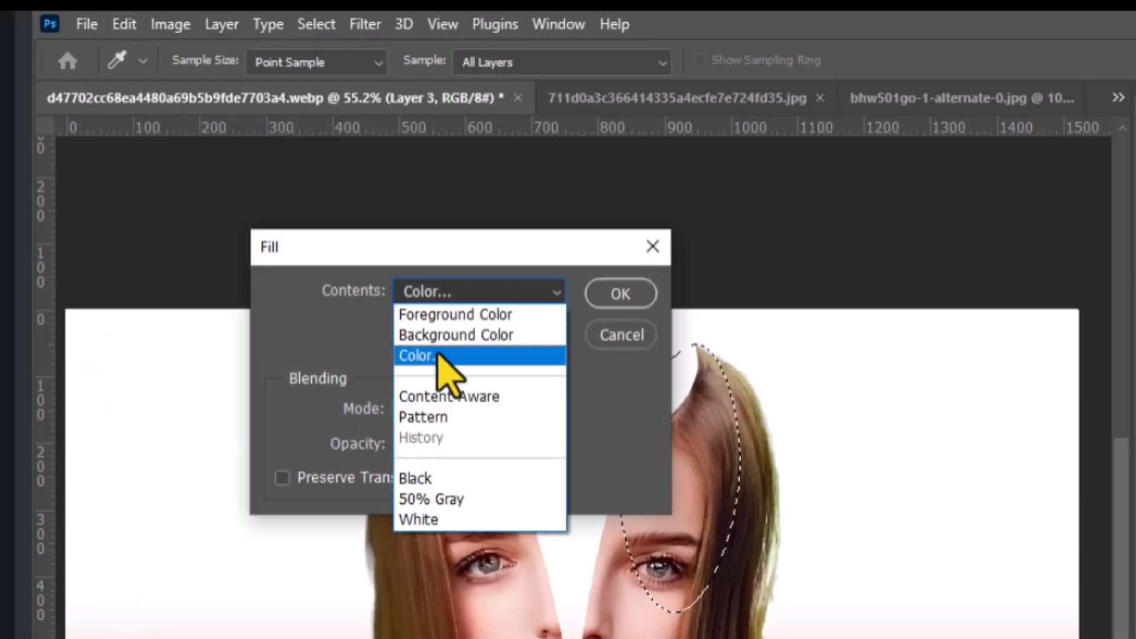
click(450, 357)
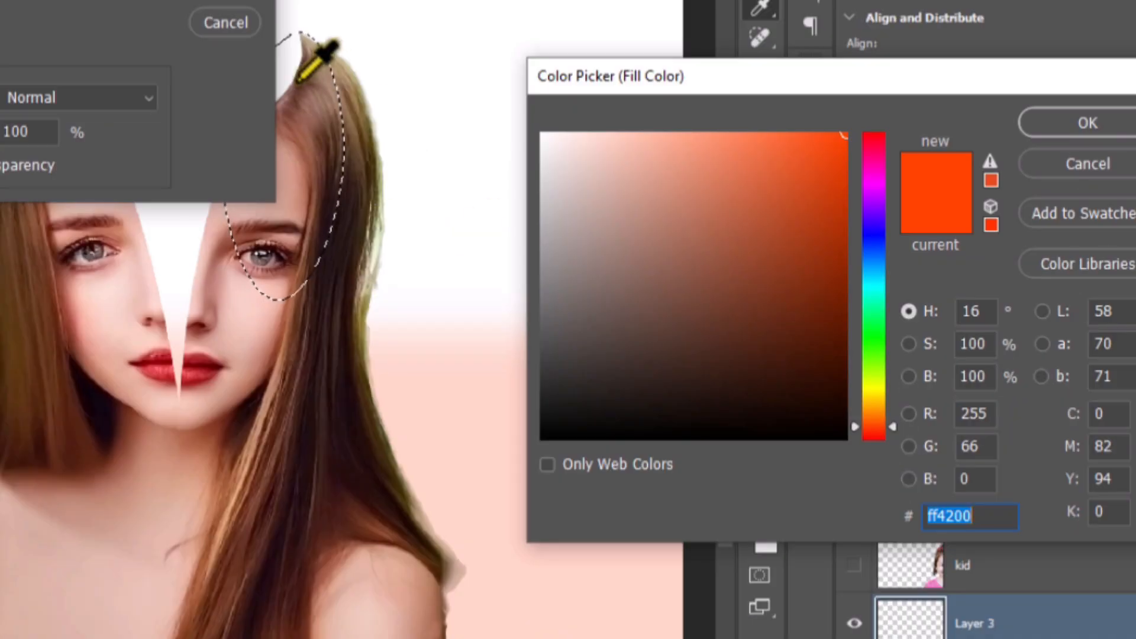
click(299, 80)
click(1087, 123)
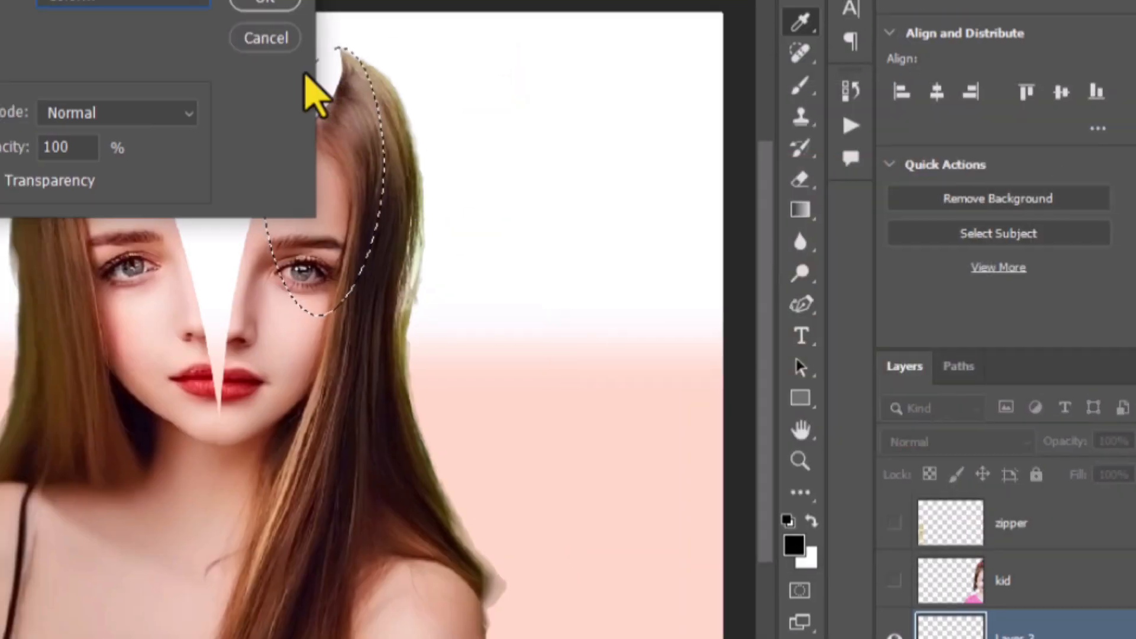
key(Return)
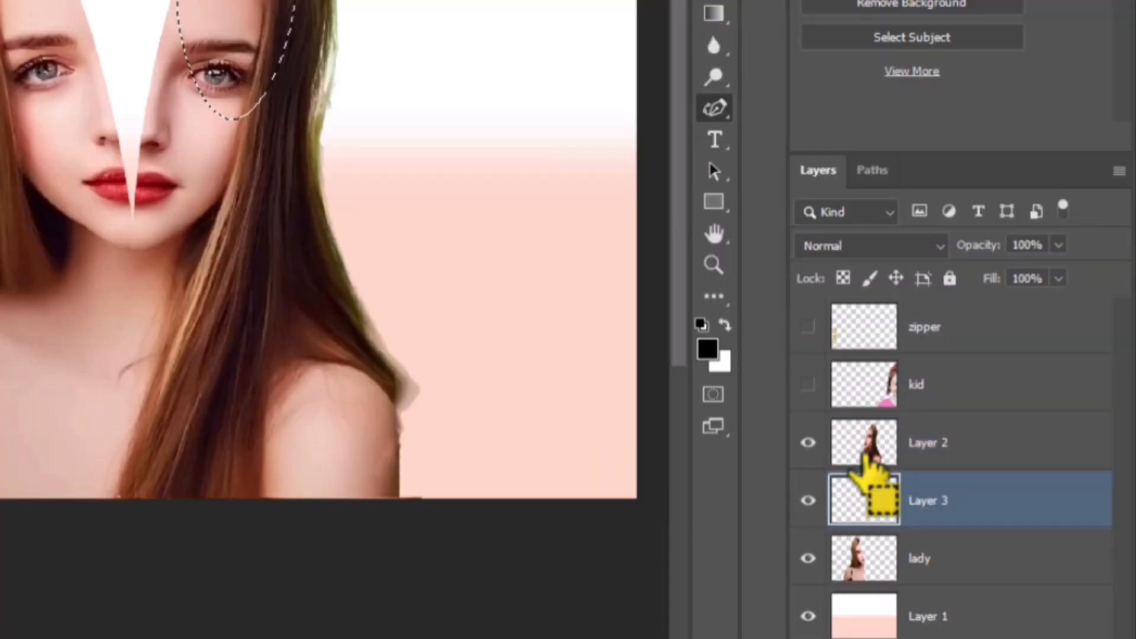
Step: Trim the brown oval to the area outside Layer 2's outline with an applied layer mask, and lasso off the excess beyond the crown
ctrl+click(865, 455)
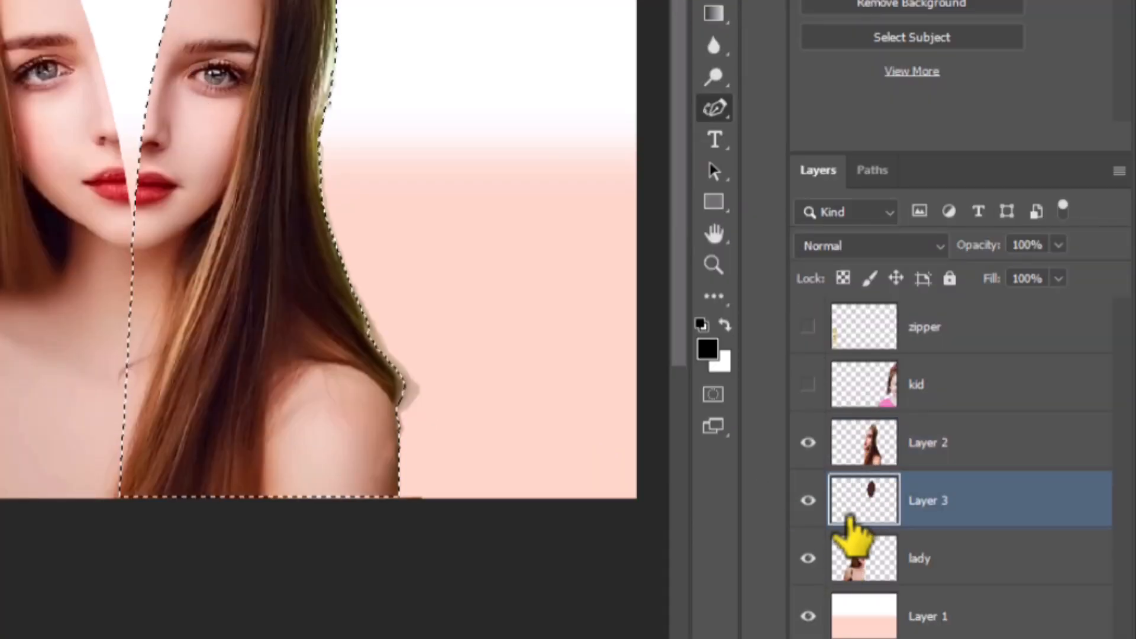
click(970, 622)
right_click(959, 431)
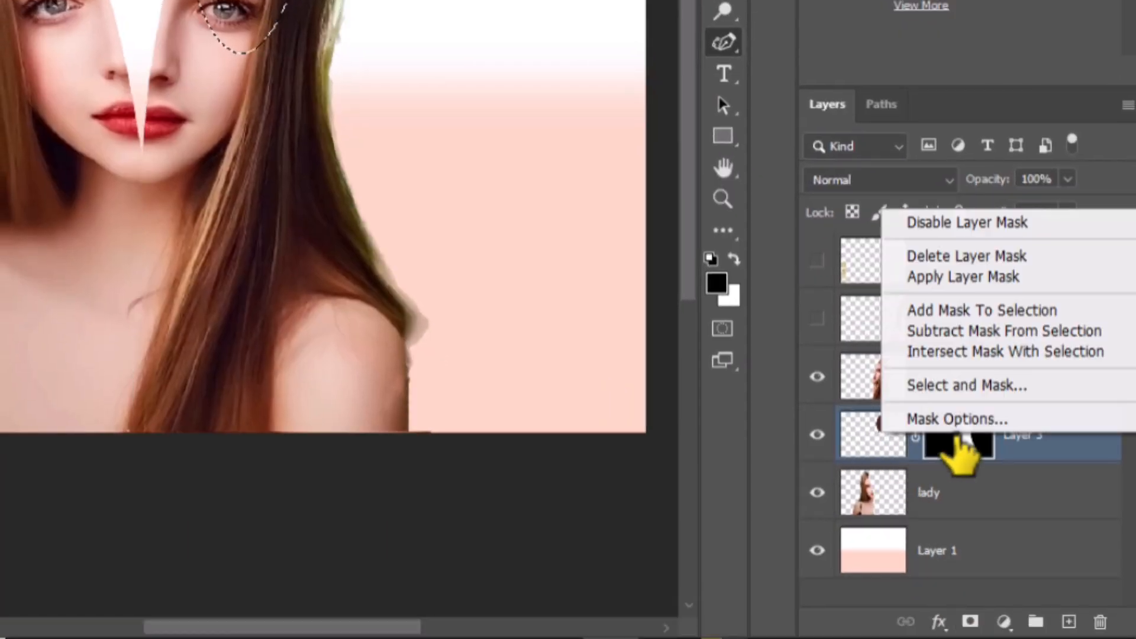
click(966, 276)
key(ctrl+z)
click(963, 441)
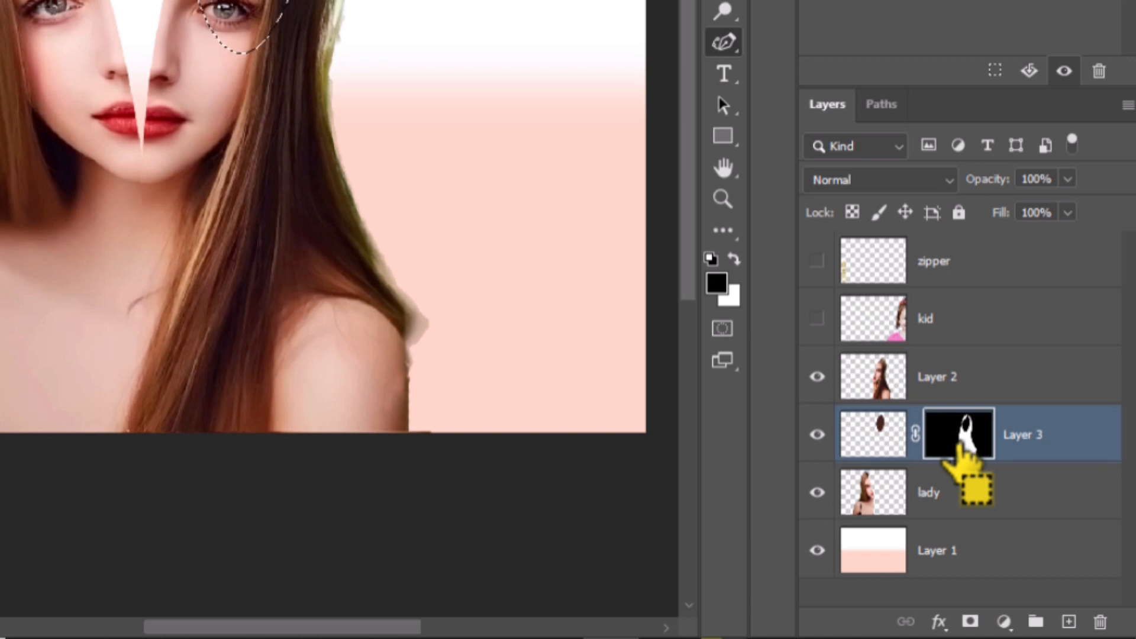
right_click(960, 445)
click(942, 286)
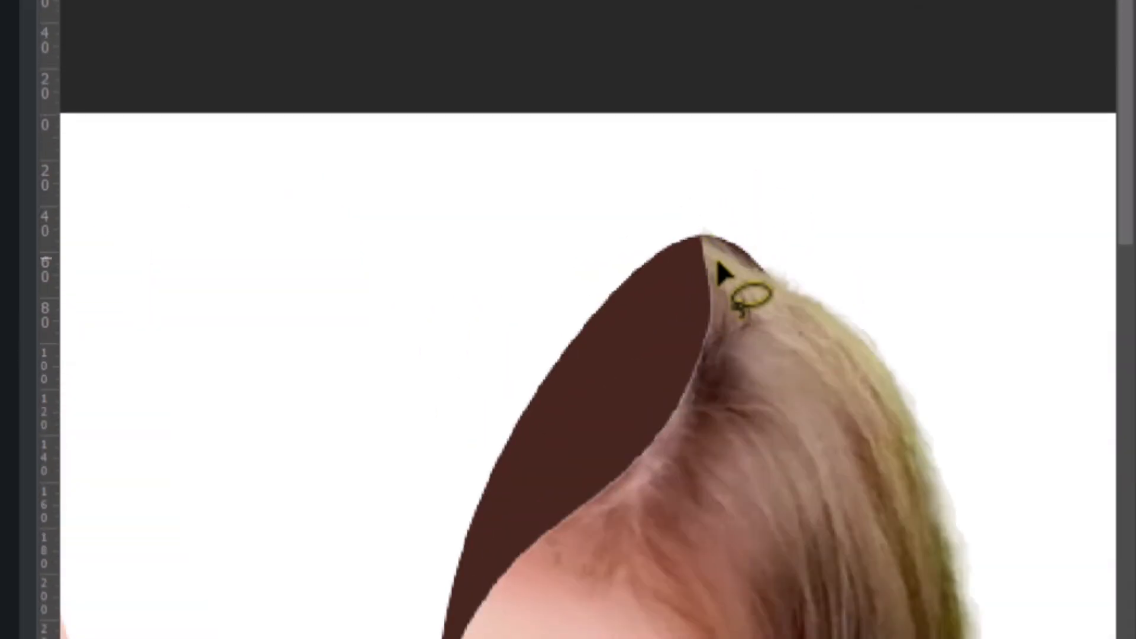
drag(787, 177, 826, 364)
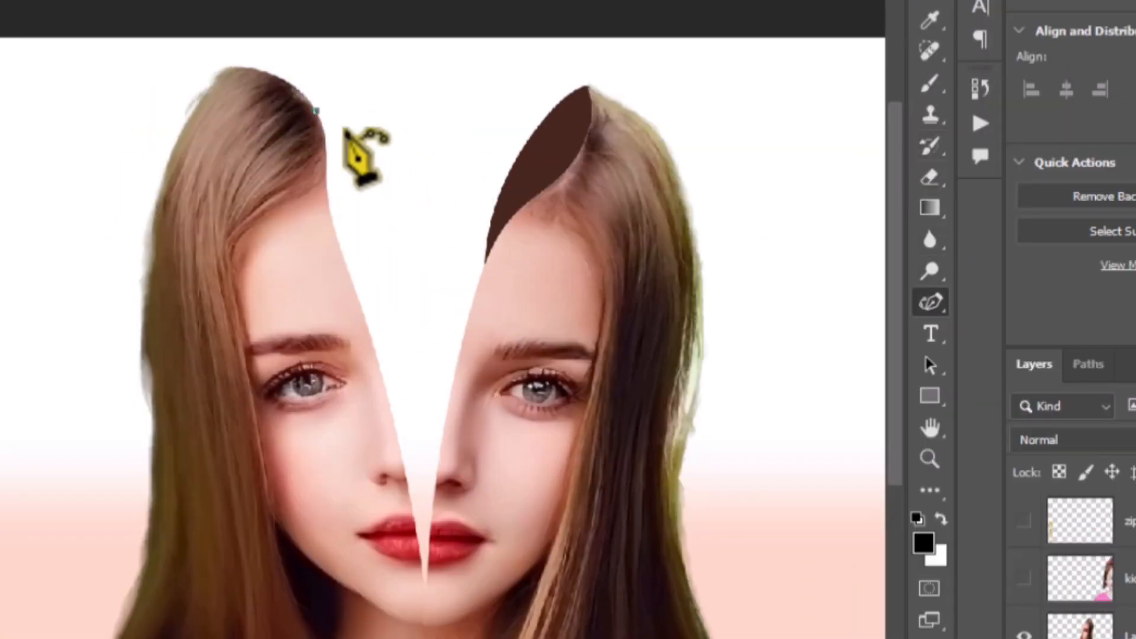
Step: Close a curved path bulging past the inner edge of the lady layer's half, convert it to a selection, and add a new layer above lady
click(359, 301)
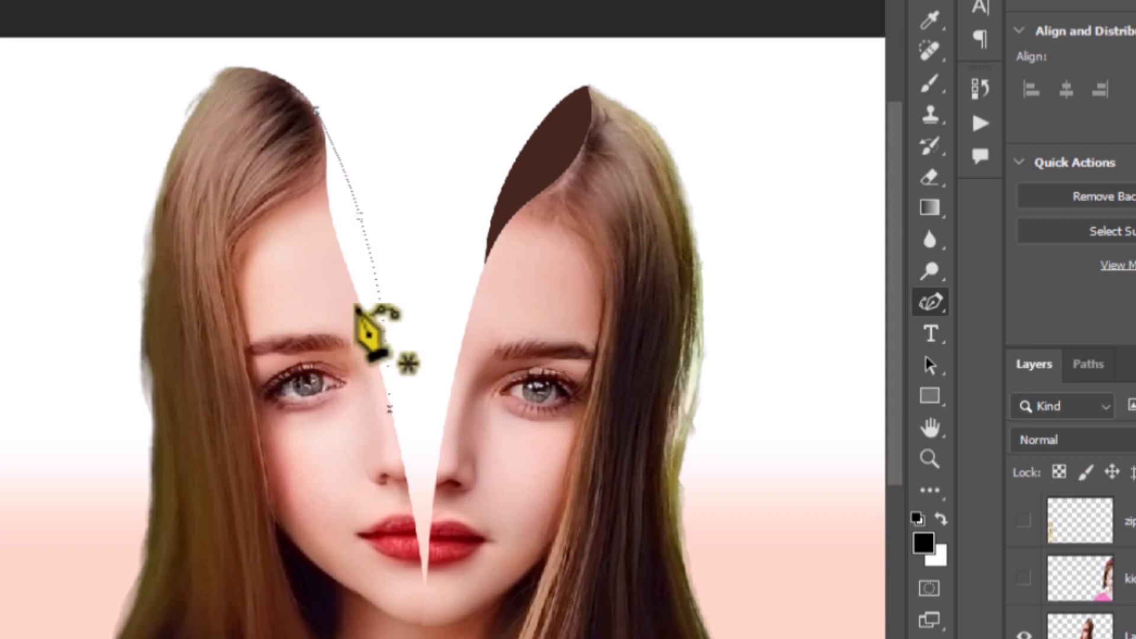
key(ctrl+z)
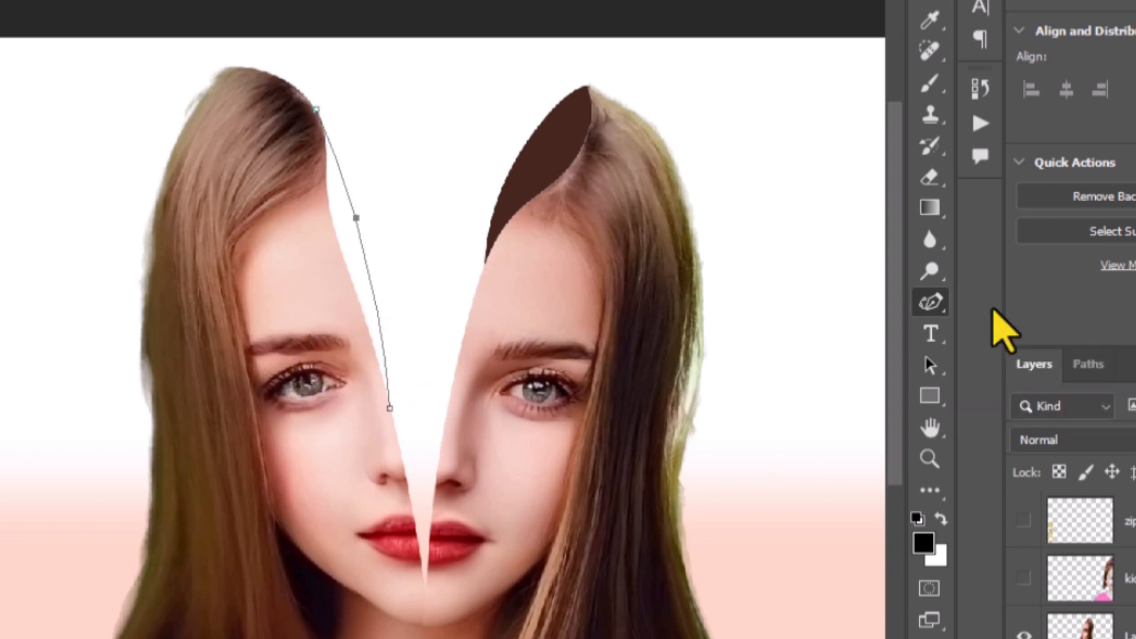
click(315, 111)
key(Return)
click(1081, 629)
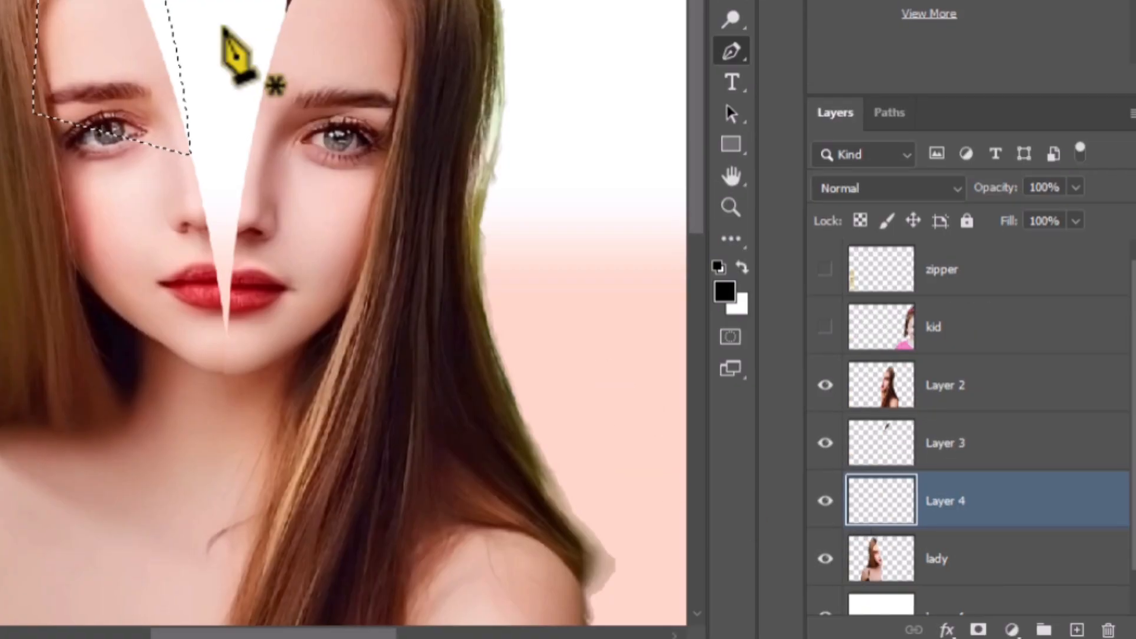
Step: Fill the selection on Layer 4 with the same dark brown
click(113, 8)
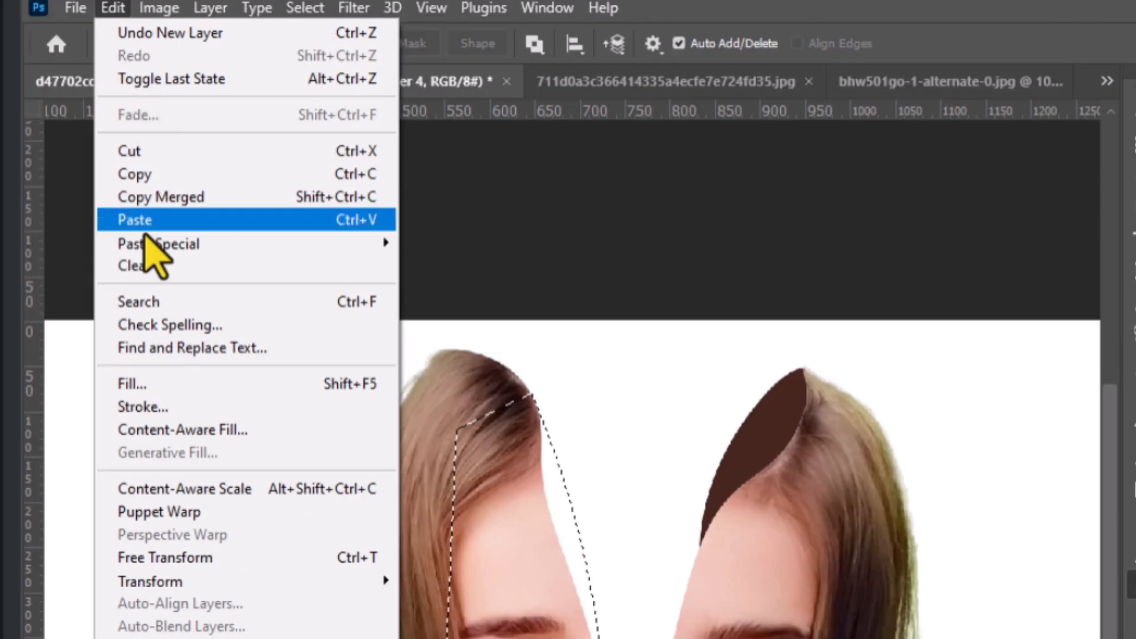
click(132, 383)
click(609, 278)
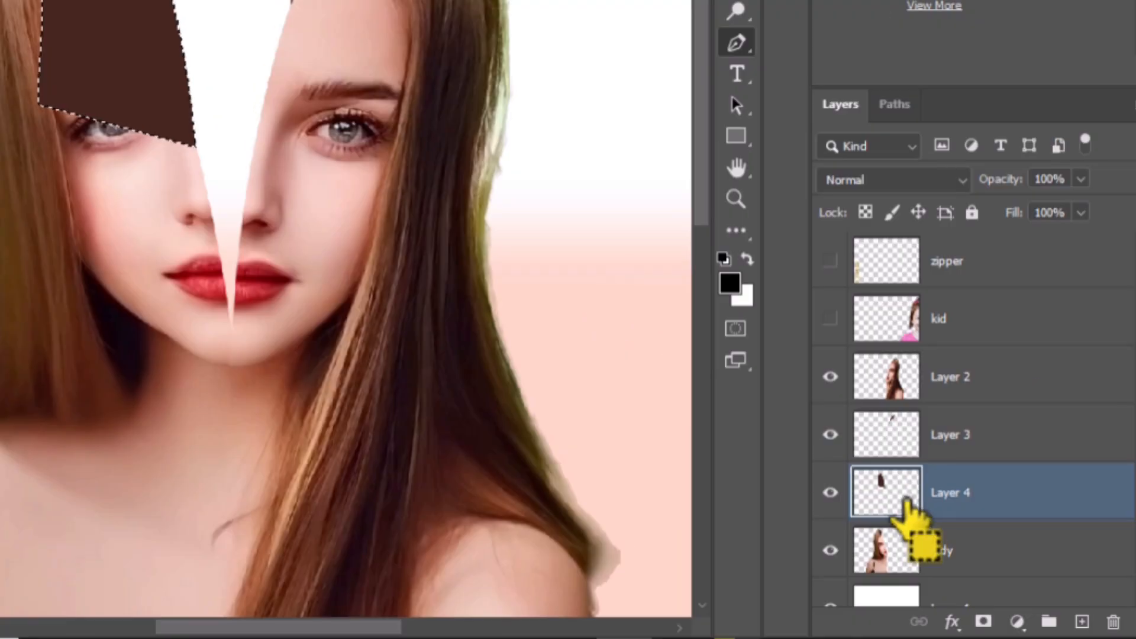
Step: Mask Layer 4 with the lady layer's outline, invert the mask so only the brown edge outside the face shows, and apply it
click(983, 623)
key(ctrl+i)
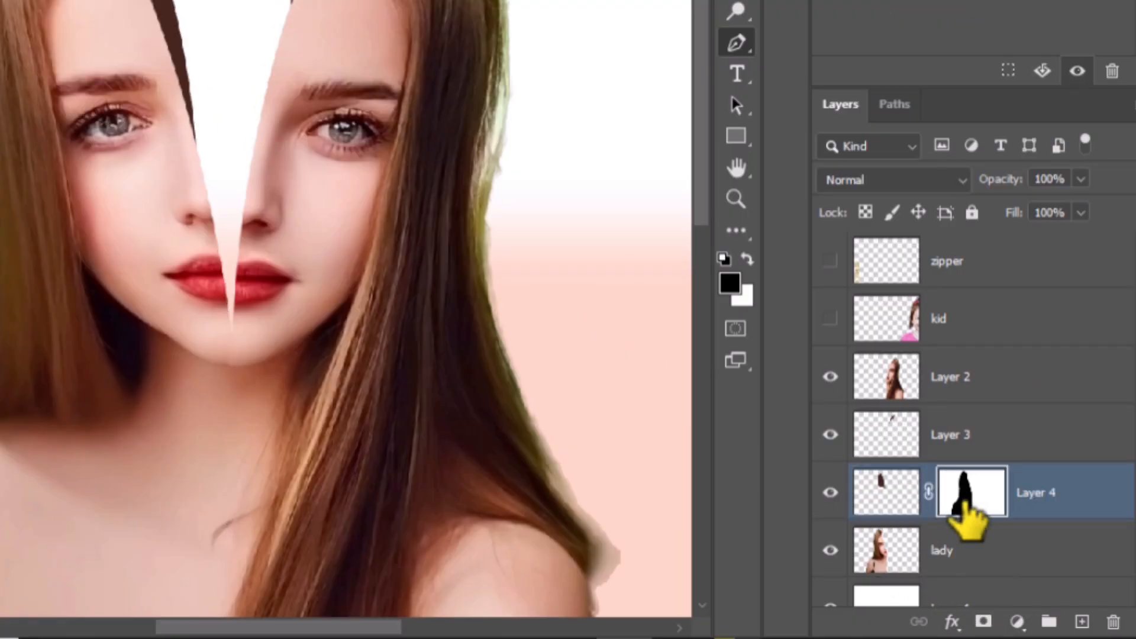
right_click(963, 500)
click(965, 342)
Step: Show the kid layer, move and resize it over the woman's face, and send it behind both face halves
click(883, 320)
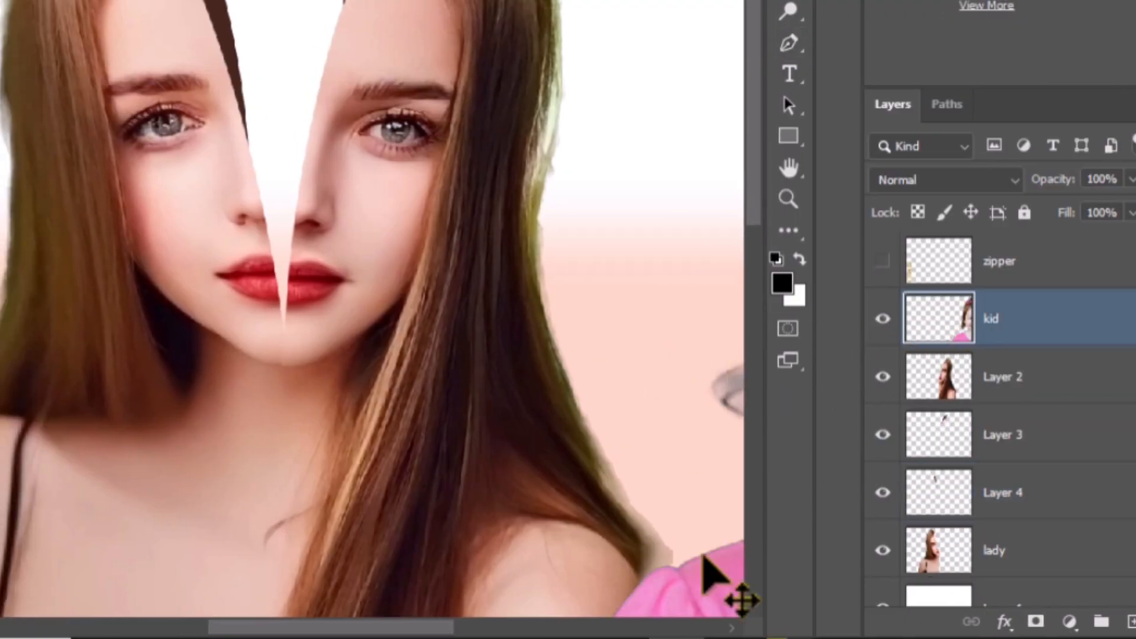
drag(702, 557, 195, 449)
key(ctrl+minus)
key(ctrl+t)
drag(876, 598, 756, 423)
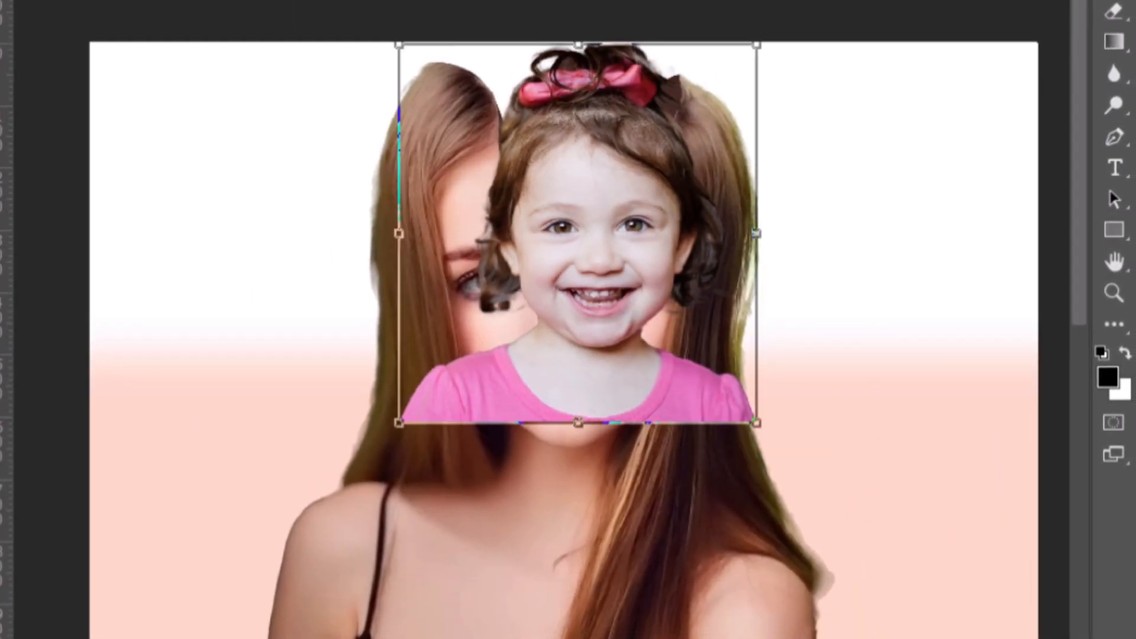
key(Return)
key(ctrl+[)
key(ctrl+[)
key(ctrl+[)
key(ctrl+[)
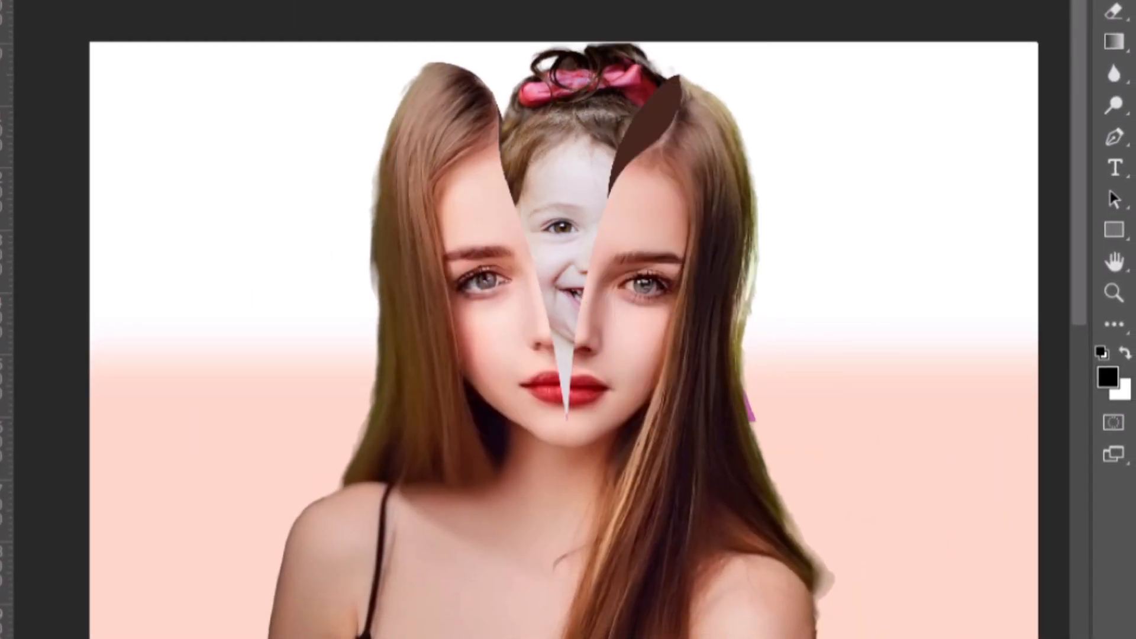
Step: Scale the kid layer down and position it so the child's face shows through the gap between the two halves
key(ctrl+t)
drag(758, 423, 707, 370)
drag(655, 293, 640, 263)
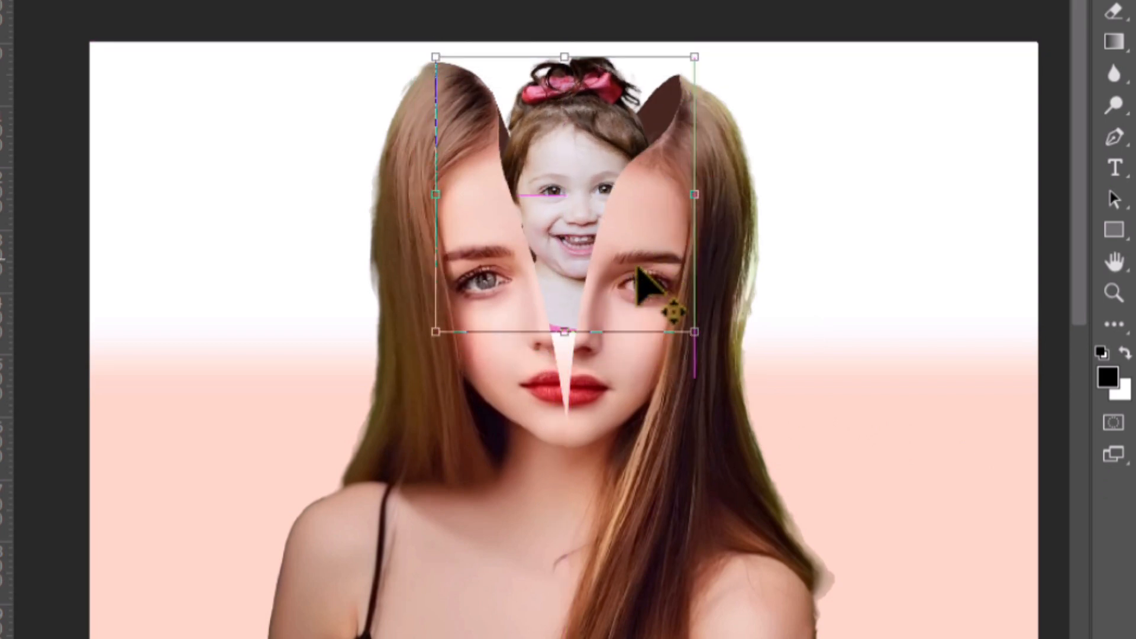
drag(563, 337, 571, 422)
drag(572, 361, 562, 323)
key(Return)
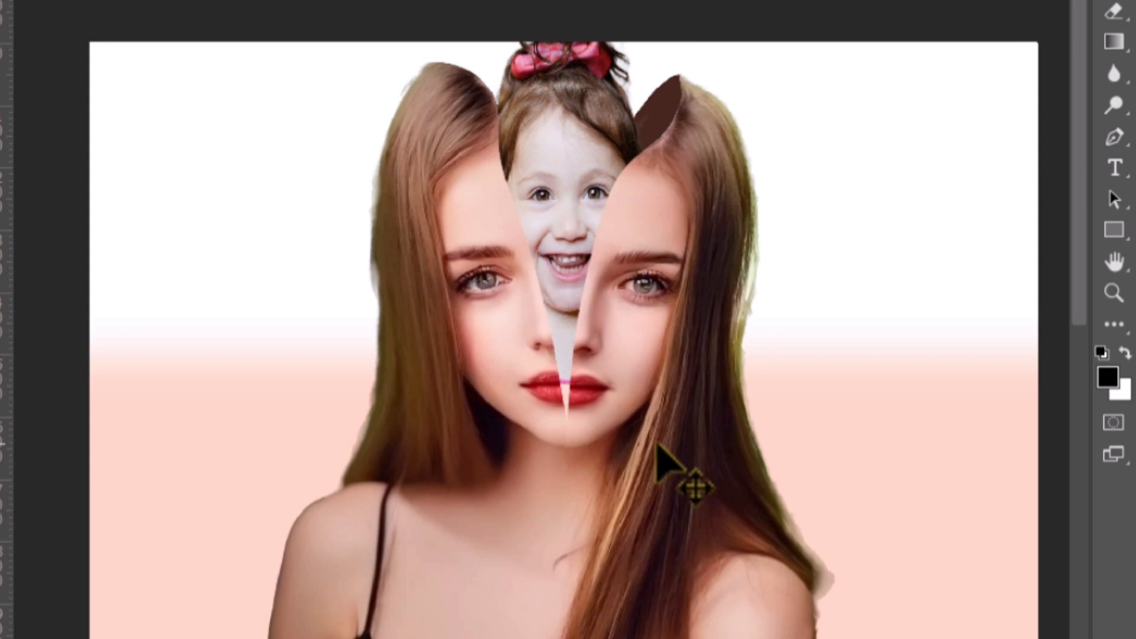
Step: Clone the kid's neck skin over the pink shirt edge in the narrow end of the gap
scroll(589, 419, up, 2)
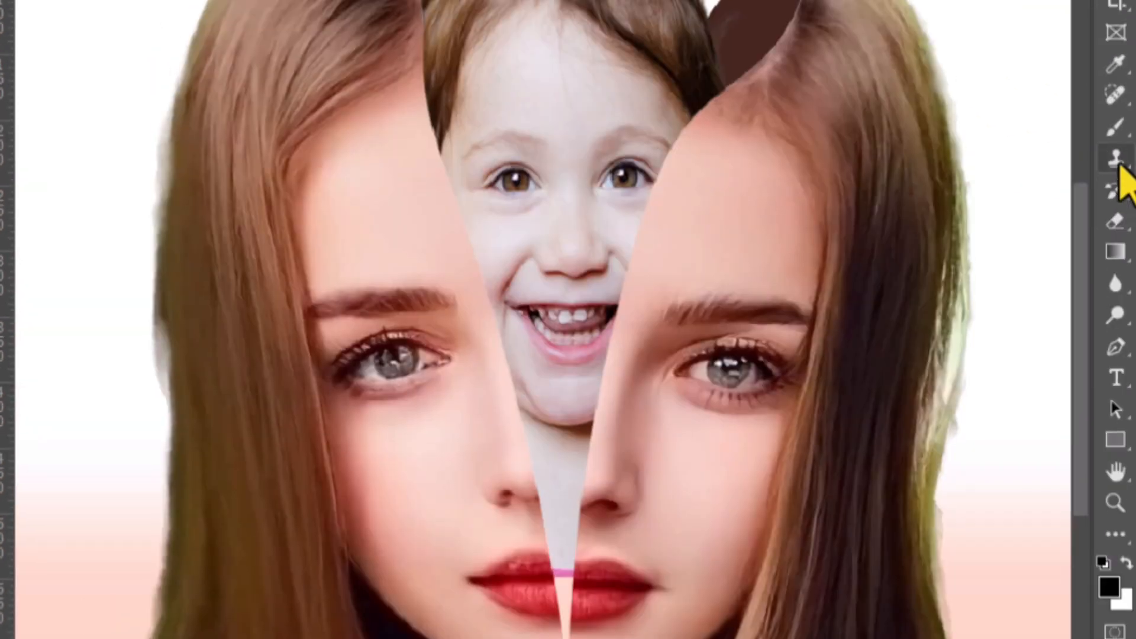
click(1118, 163)
alt+click(559, 412)
mouse_move(558, 465)
mouse_down()
mouse_move(556, 548)
mouse_move(585, 511)
mouse_move(575, 454)
mouse_move(535, 487)
mouse_up()
scroll(559, 319, down, 2)
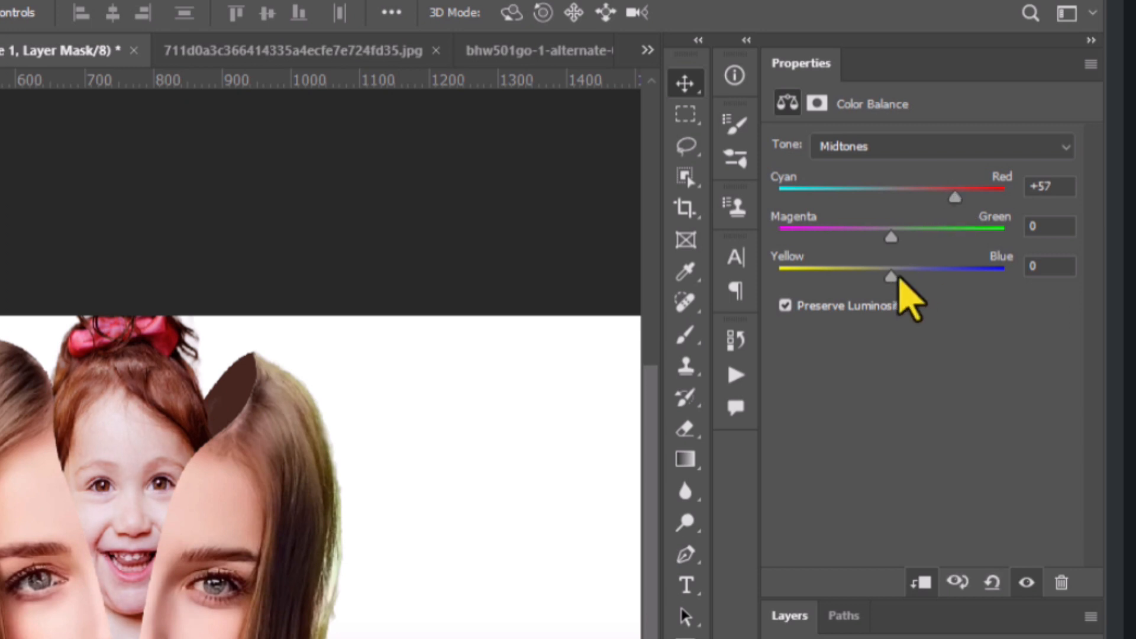
Step: Set the kid's Color Balance highlights to cyan-red -1 and yellow-blue -9, and the shadows to cyan-red -2 and yellow-blue +23
click(900, 146)
click(900, 204)
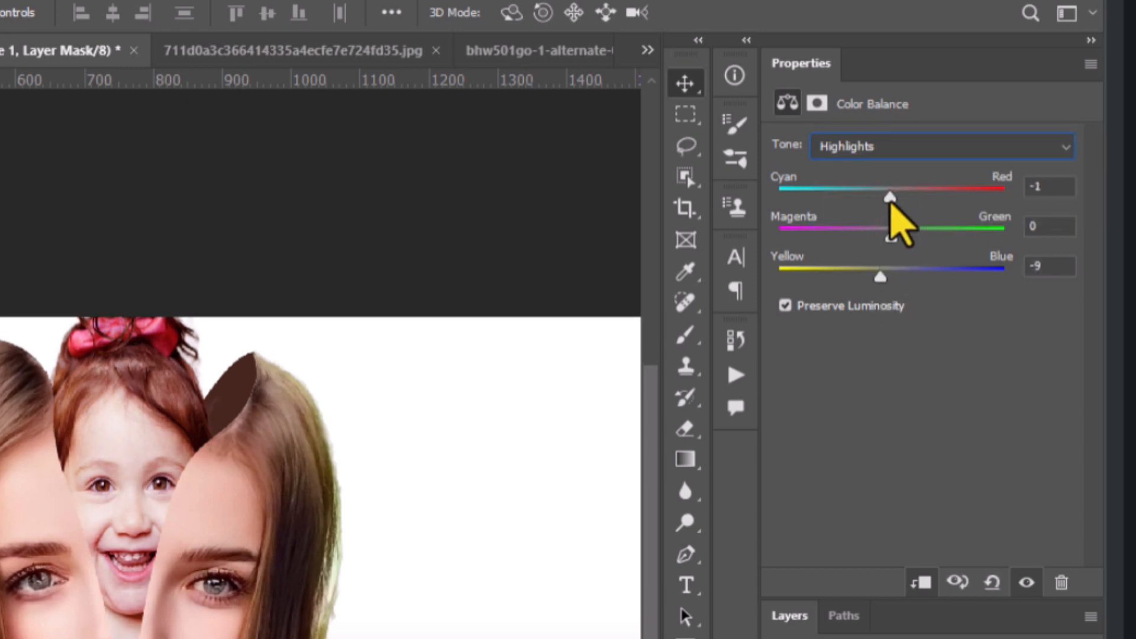
drag(878, 278, 918, 278)
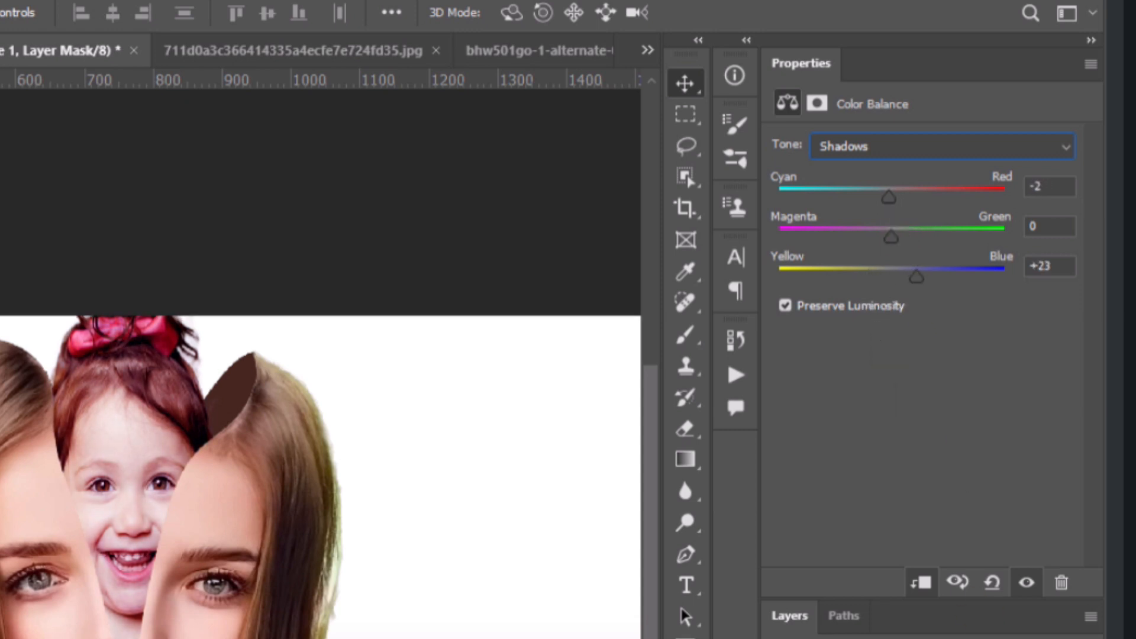
Step: Apply a clipped Color Balance adjustment to Layer 2 and another one to the lady layer by duplicating it
click(923, 636)
click(923, 637)
click(918, 637)
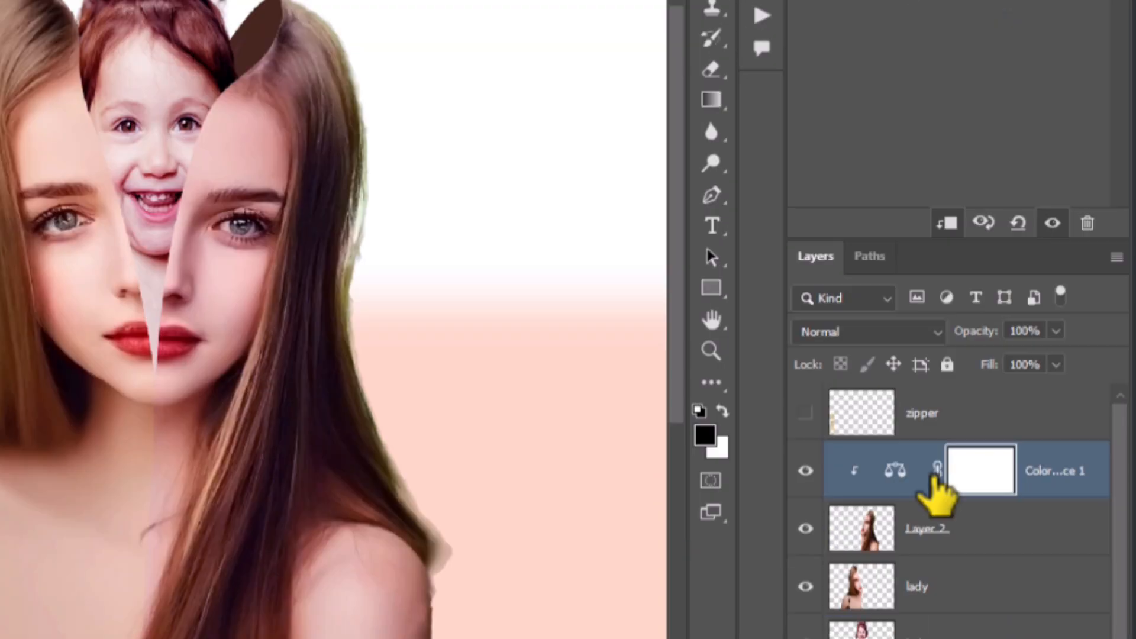
right_click(867, 334)
click(839, 335)
drag(839, 335, 1063, 638)
drag(866, 412, 869, 484)
Step: Add a Color Balance adjustment layer directly above the kid layer
click(917, 594)
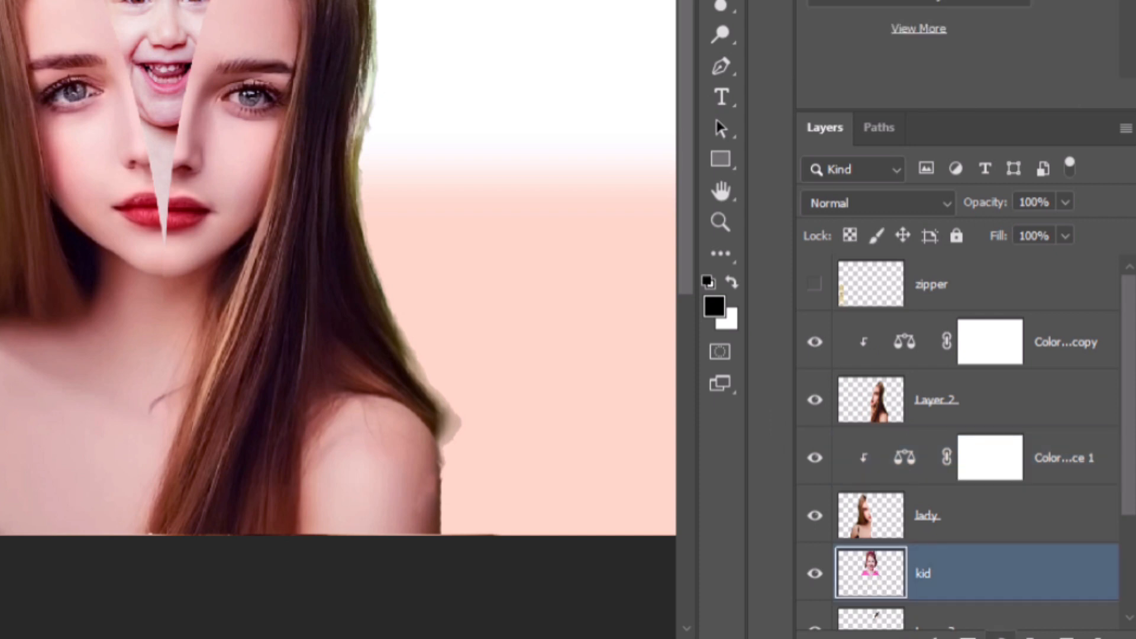
click(1001, 638)
click(993, 439)
drag(960, 258, 956, 259)
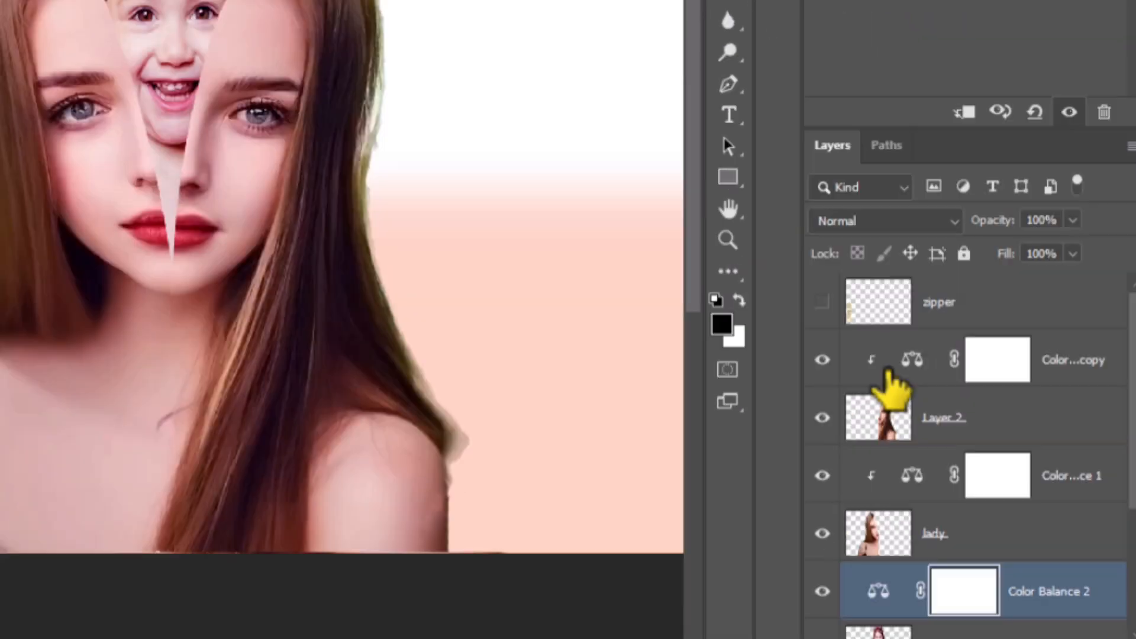
Step: Merge the Color Balance adjustments down into Layer 2, the kid layer and the lady layer
click(886, 367)
key(ctrl+e)
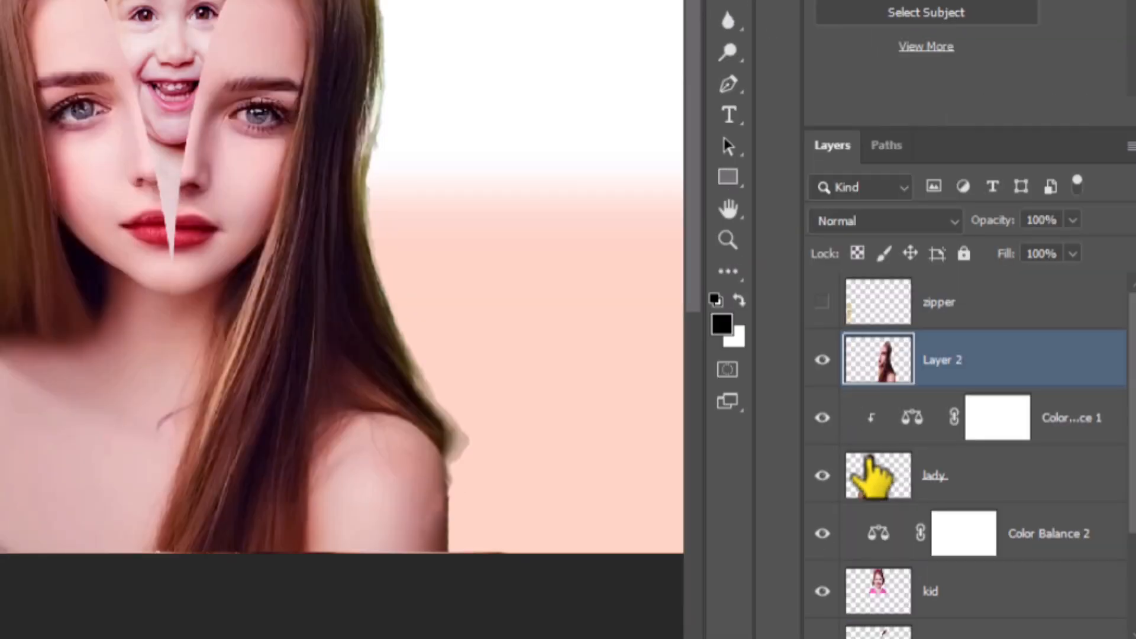
click(880, 524)
key(ctrl+e)
click(880, 427)
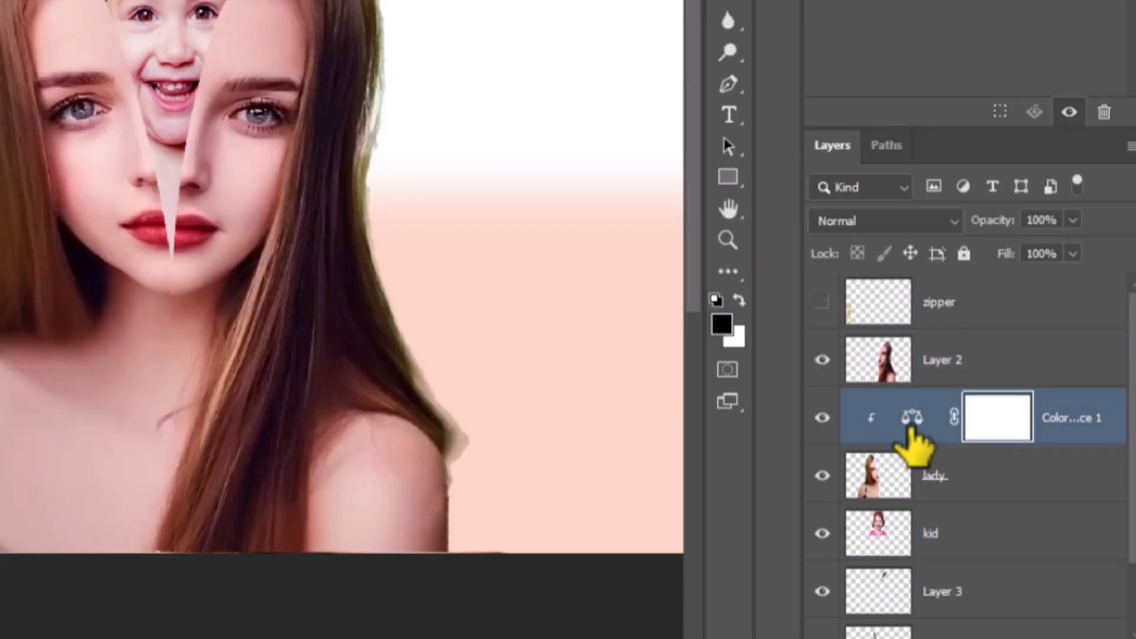
key(ctrl+e)
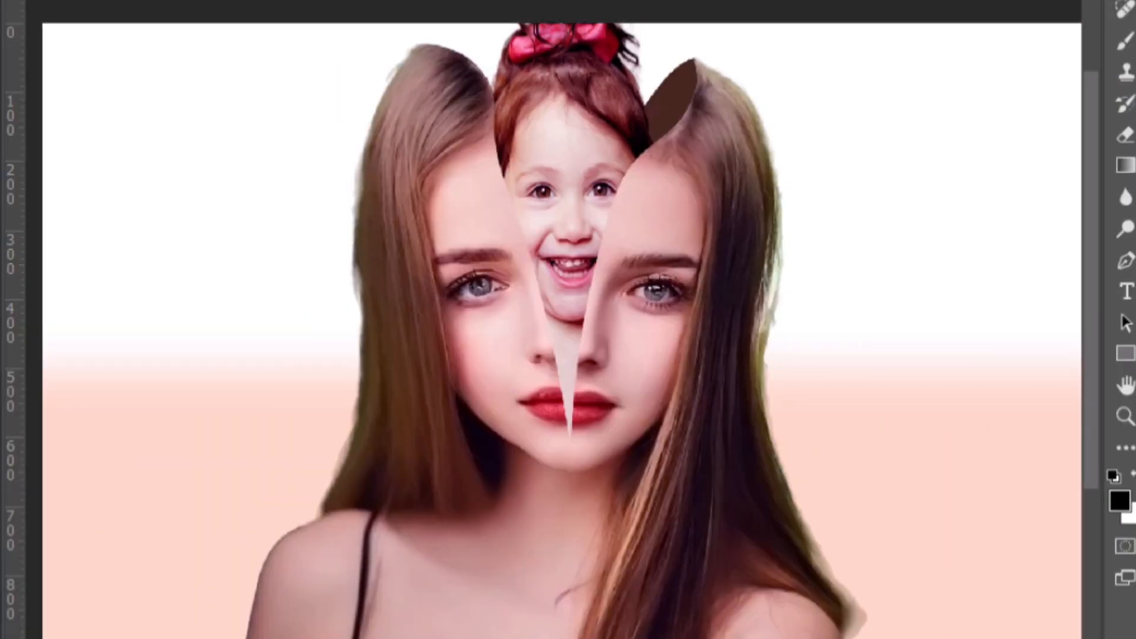
Step: Load Layer 2's outline as a selection and convert it to a narrow border selection
ctrl+click(1135, 356)
click(278, 0)
mouse_move(513, 49)
click(578, 114)
click(852, 43)
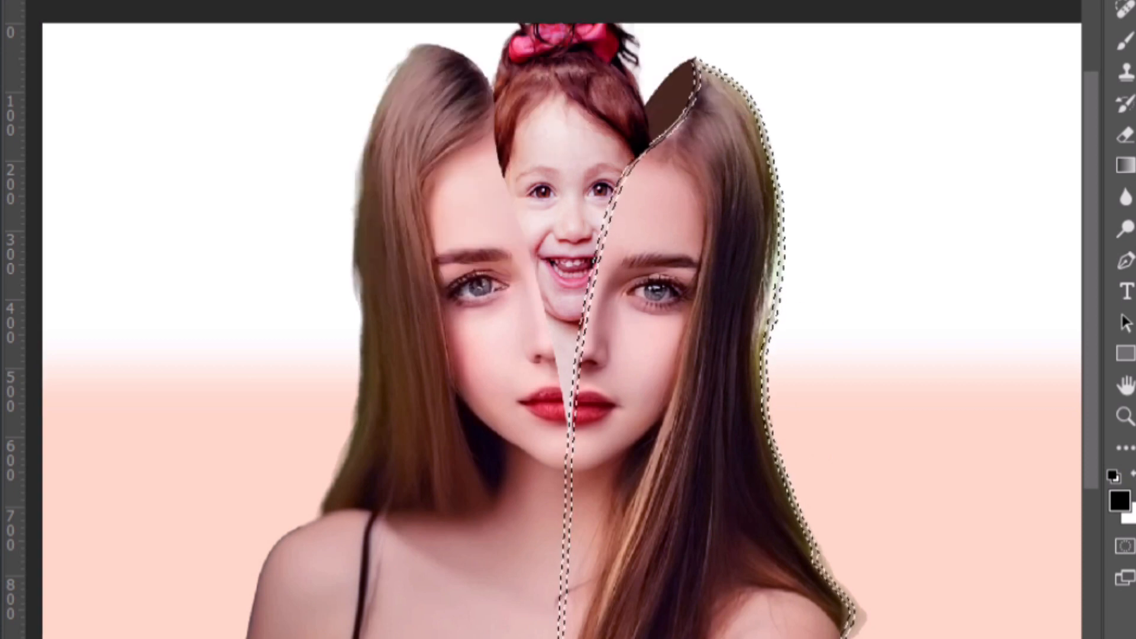
Step: Subtract the outer hair and shoulder outline from Layer 2's border selection with the Polygonal Lasso, keeping only the inner cut edge
key(l)
scroll(705, 54, up, 5)
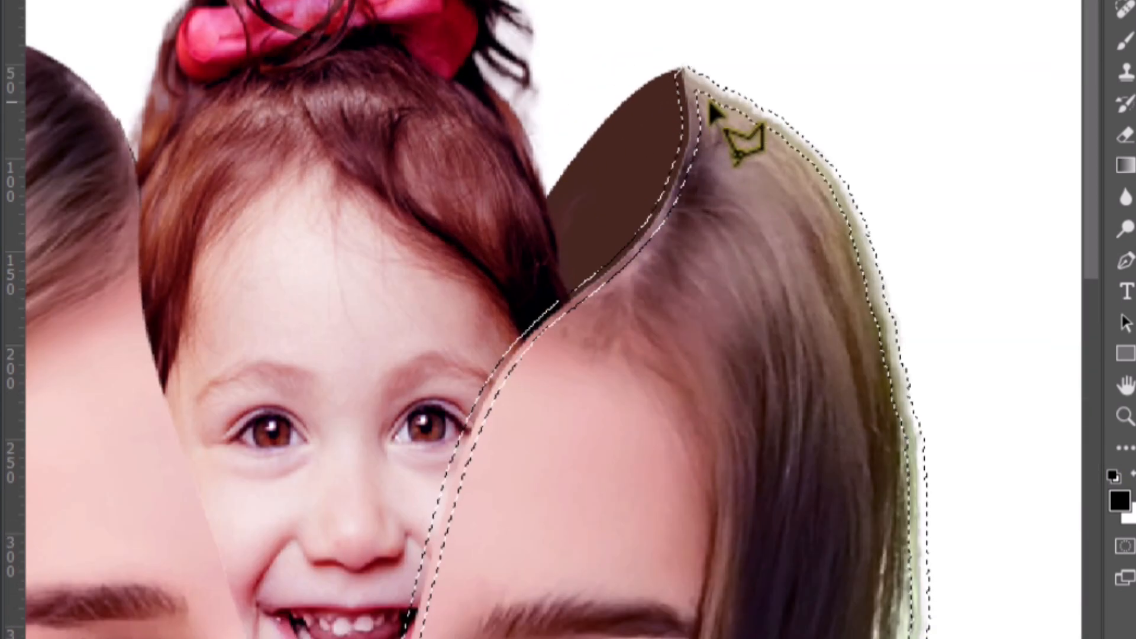
alt+click(653, 30)
click(995, 157)
click(1010, 392)
click(928, 378)
click(913, 591)
click(56, 590)
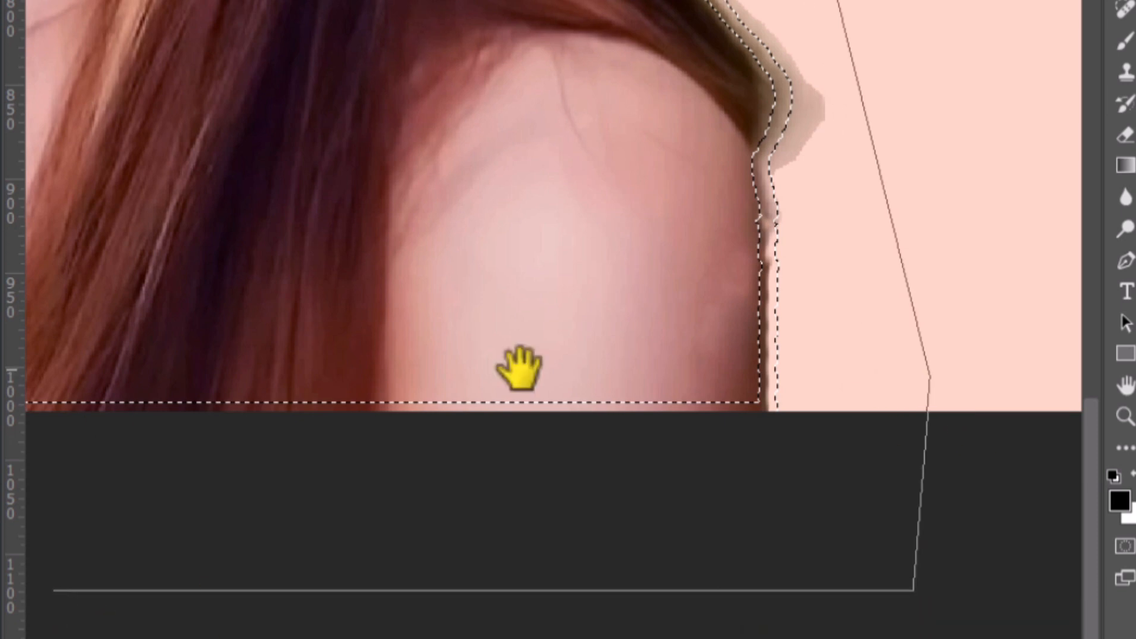
click(805, 499)
click(806, 40)
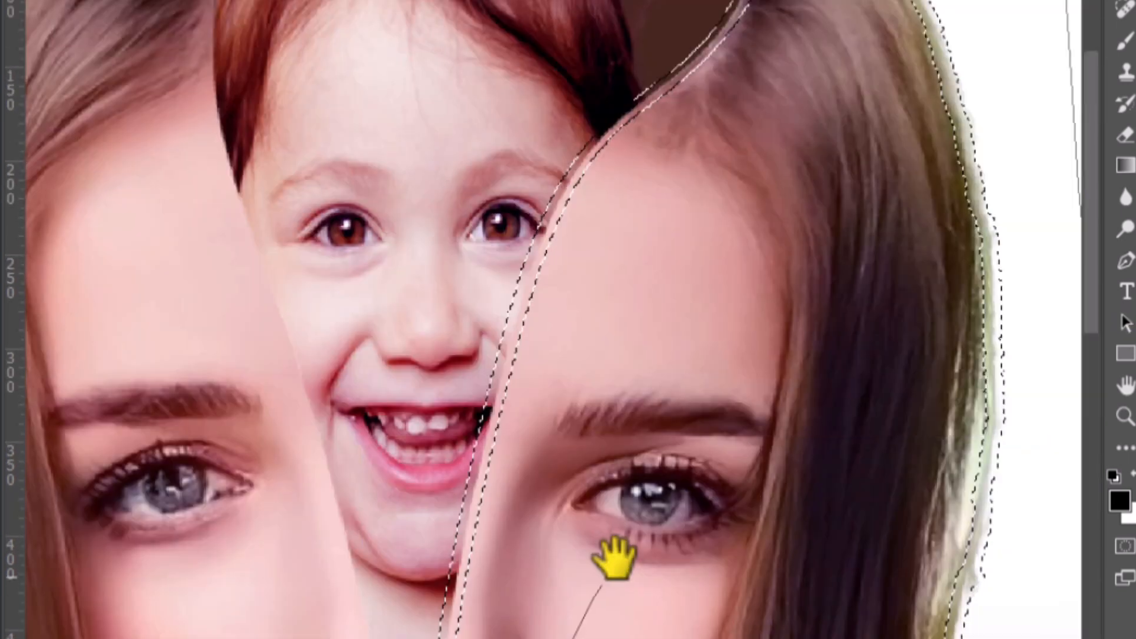
drag(614, 553, 608, 568)
click(853, 5)
Step: Copy the selected inner-edge strip of Layer 2 to a new layer
scroll(796, 160, down, 4)
right_click(622, 375)
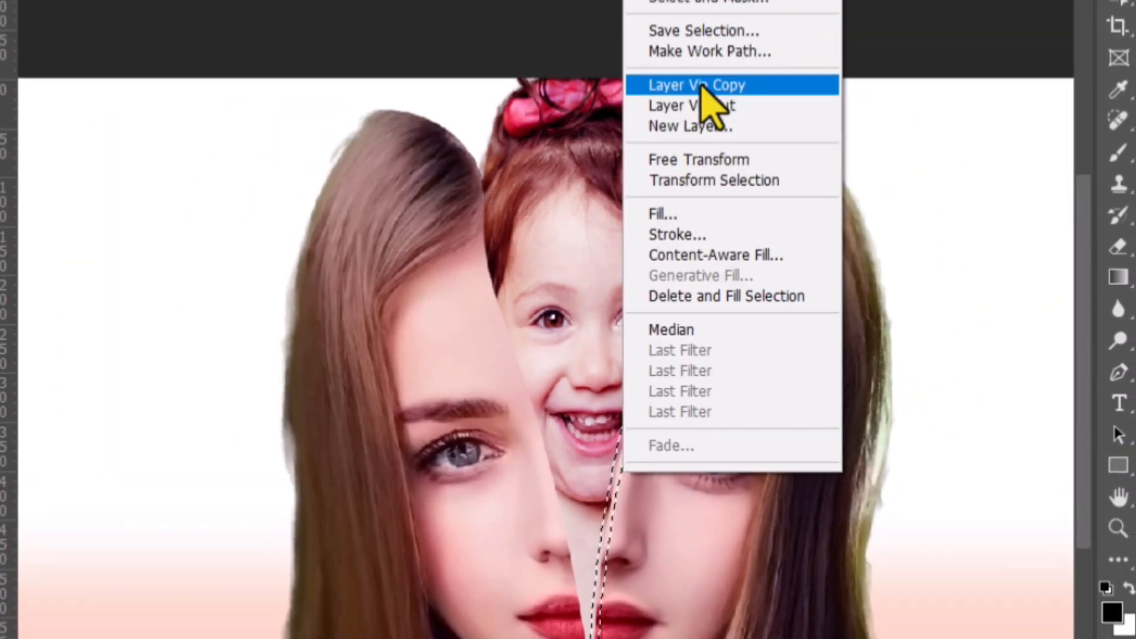
click(705, 86)
Step: Give Layer 5 an Inner Glow in Normal mode at 100% opacity, with the half-round contour and size 4
double_click(985, 353)
click(276, 1)
drag(479, 0, 770, 30)
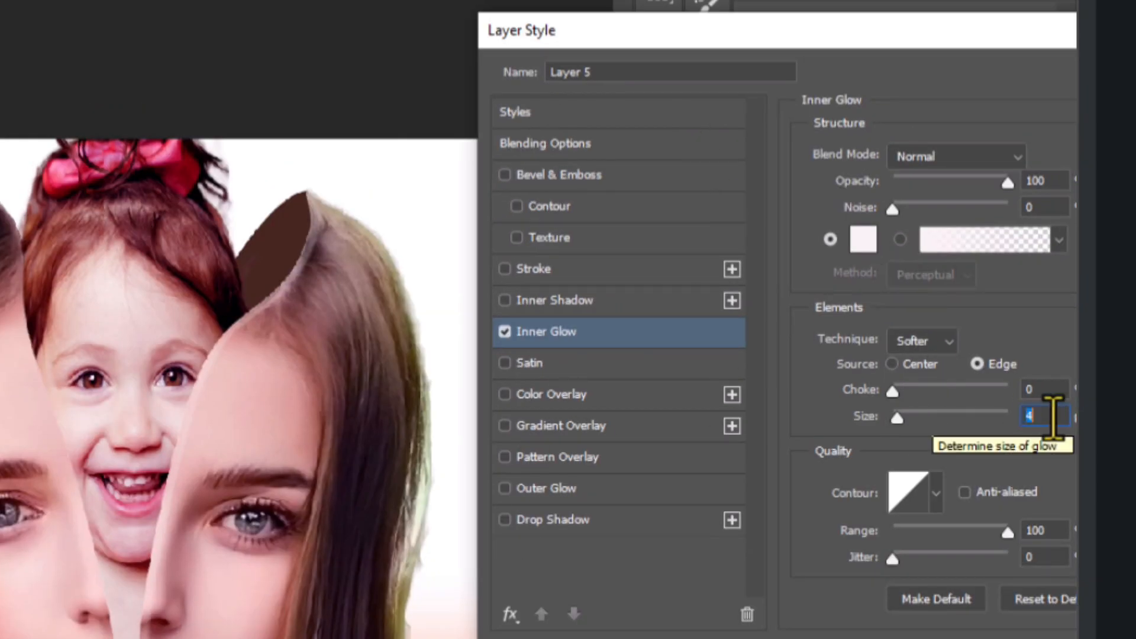
click(937, 493)
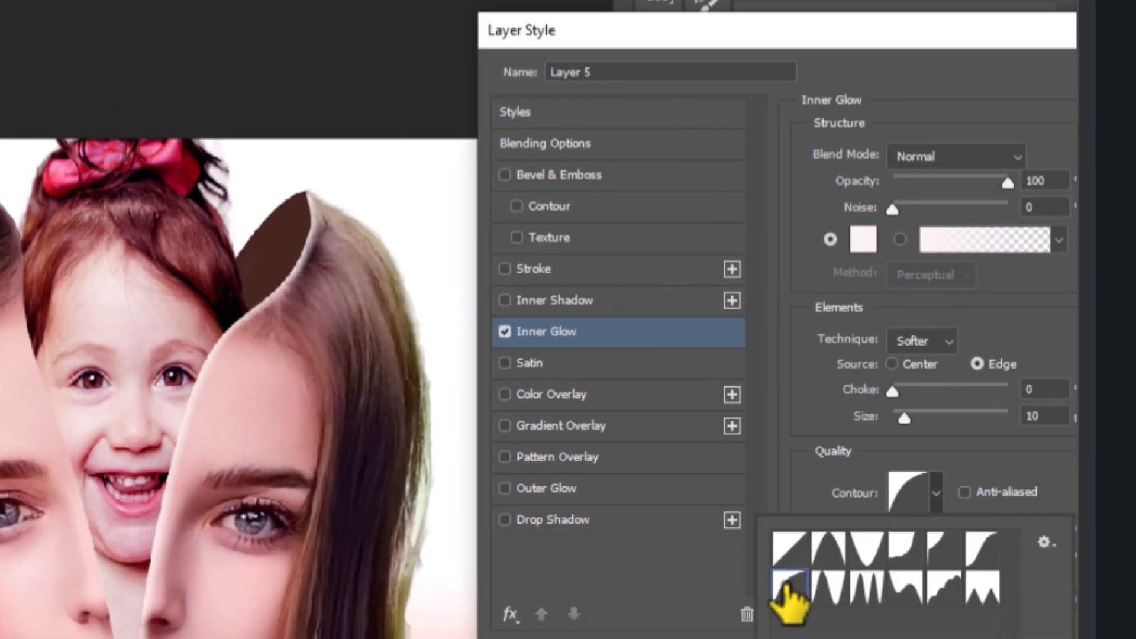
click(1036, 417)
text(4)
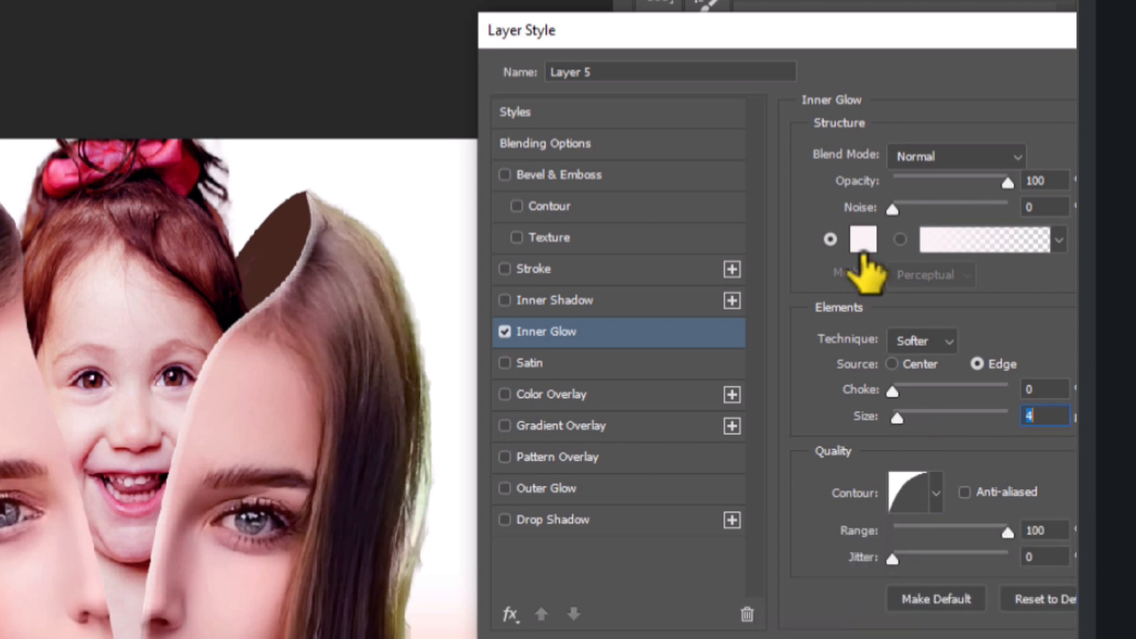
Step: Set the Inner Glow color to pale pink, RGB 249, 217, 214, and accept the layer style
click(863, 239)
click(251, 390)
drag(484, 287, 481, 284)
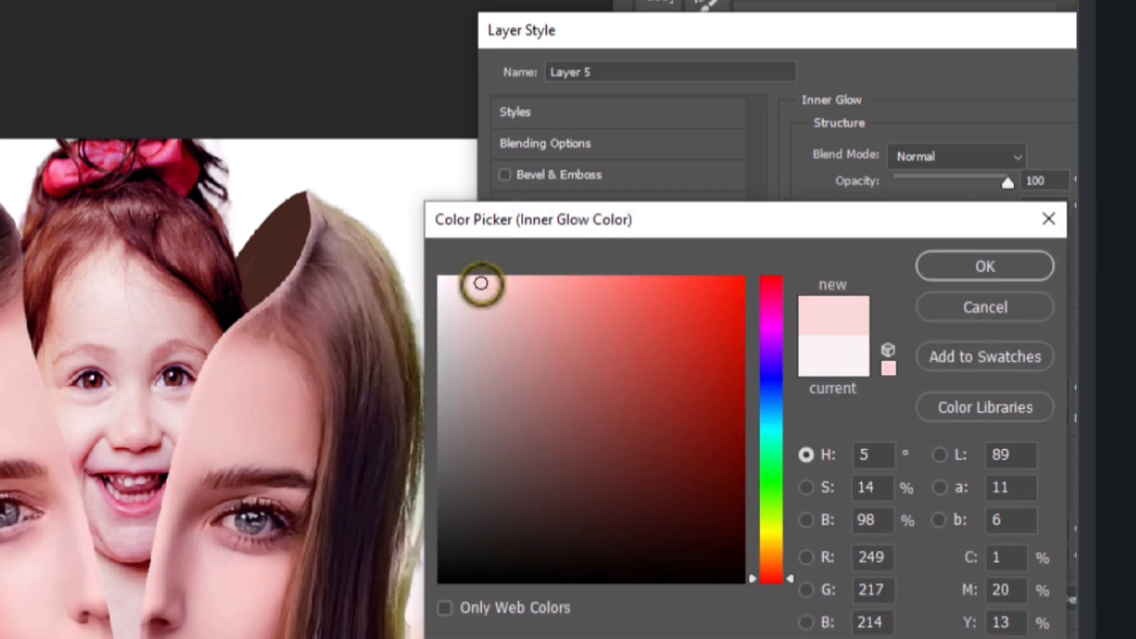
key(Return)
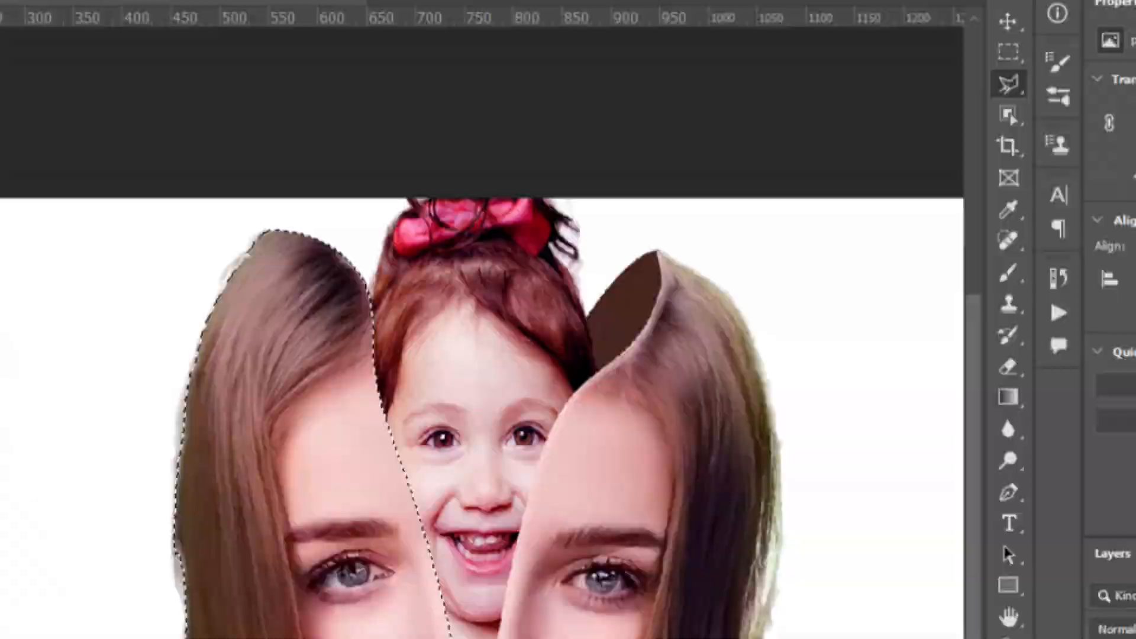
Step: Convert the selection of the lady layer's outline to a narrow border selection
click(288, 13)
mouse_move(307, 379)
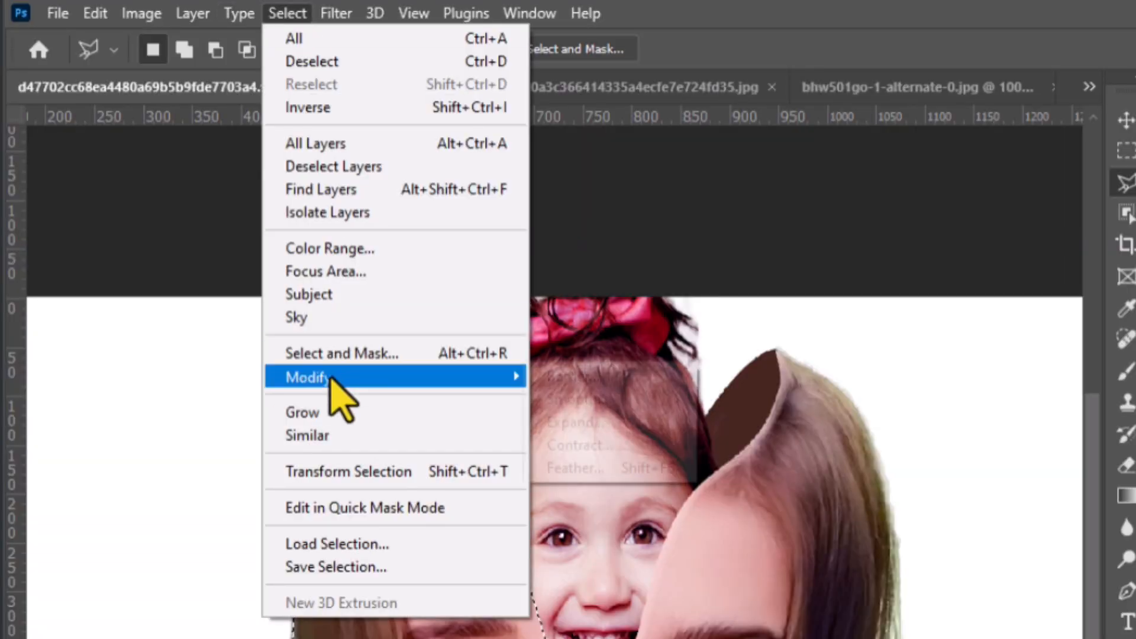
click(571, 376)
click(862, 375)
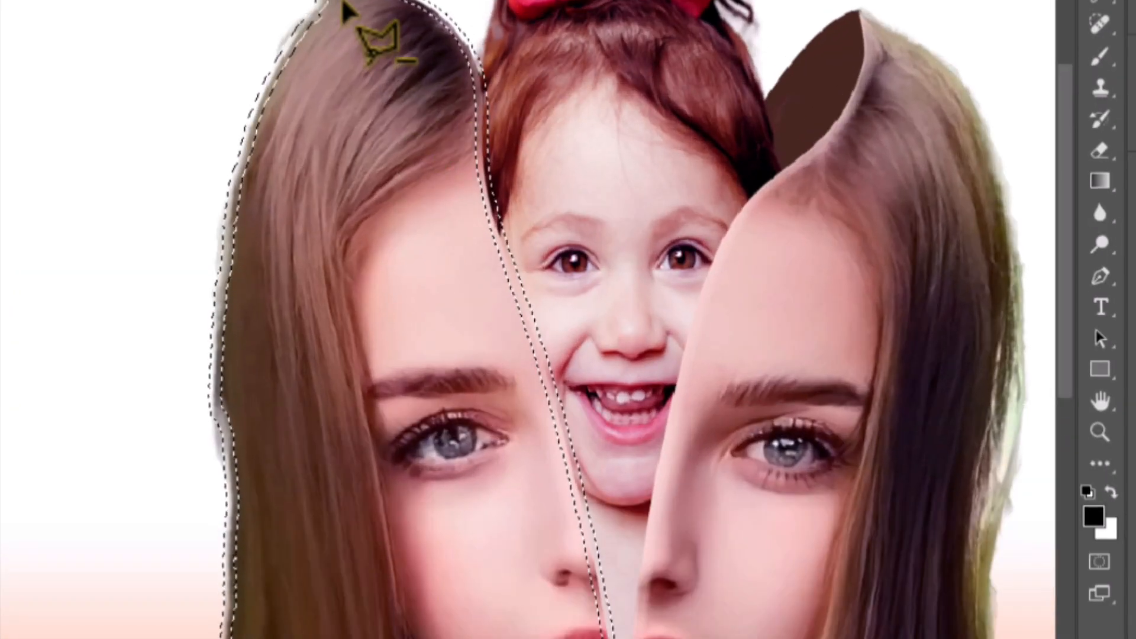
Step: Subtract the outer hair and body outline from the lady's border selection, keeping only the inner edge from crown to lips
click(344, 2)
click(91, 253)
key(ctrl+minus)
key(ctrl+minus)
click(283, 638)
click(654, 559)
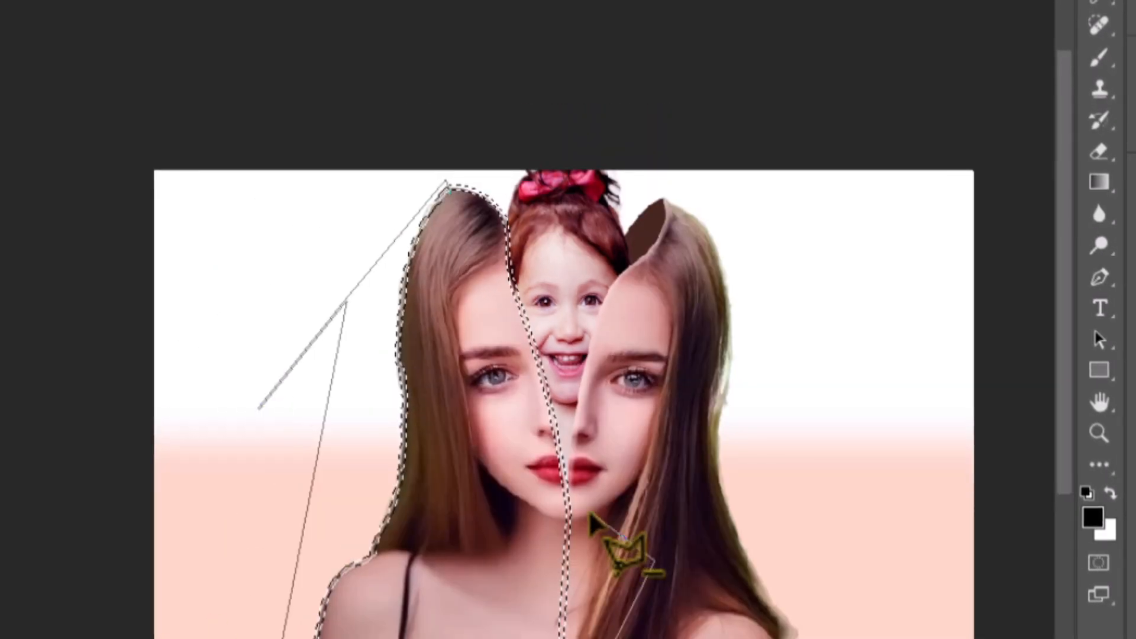
key(ctrl+plus)
key(ctrl+plus)
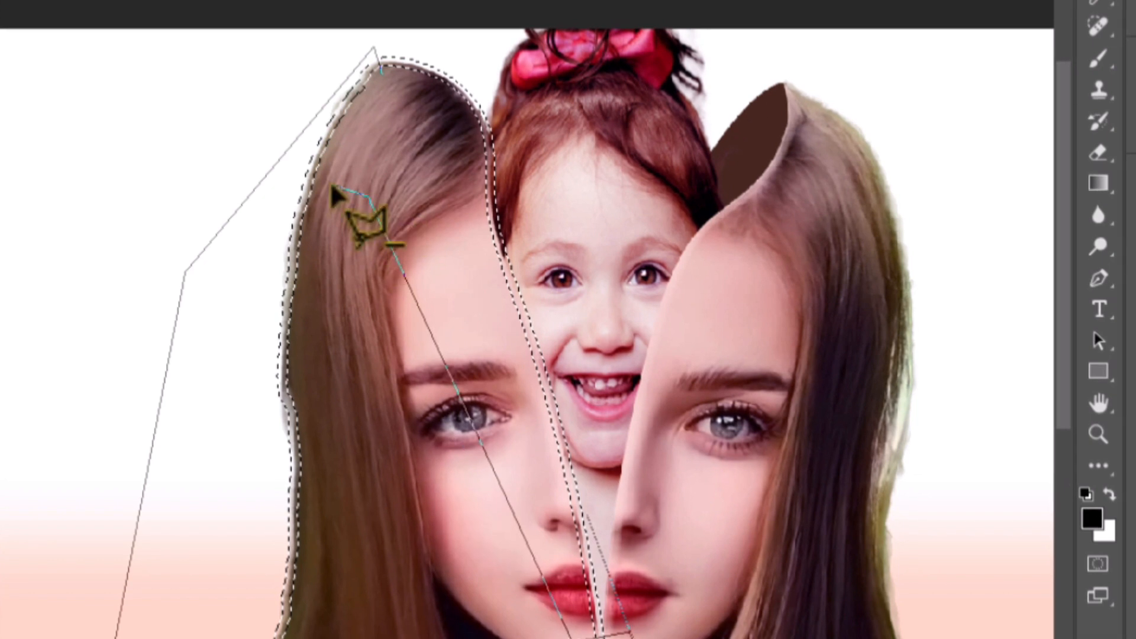
click(382, 74)
scroll(422, 443, down, 2)
drag(424, 451, 420, 259)
scroll(417, 408, down, 2)
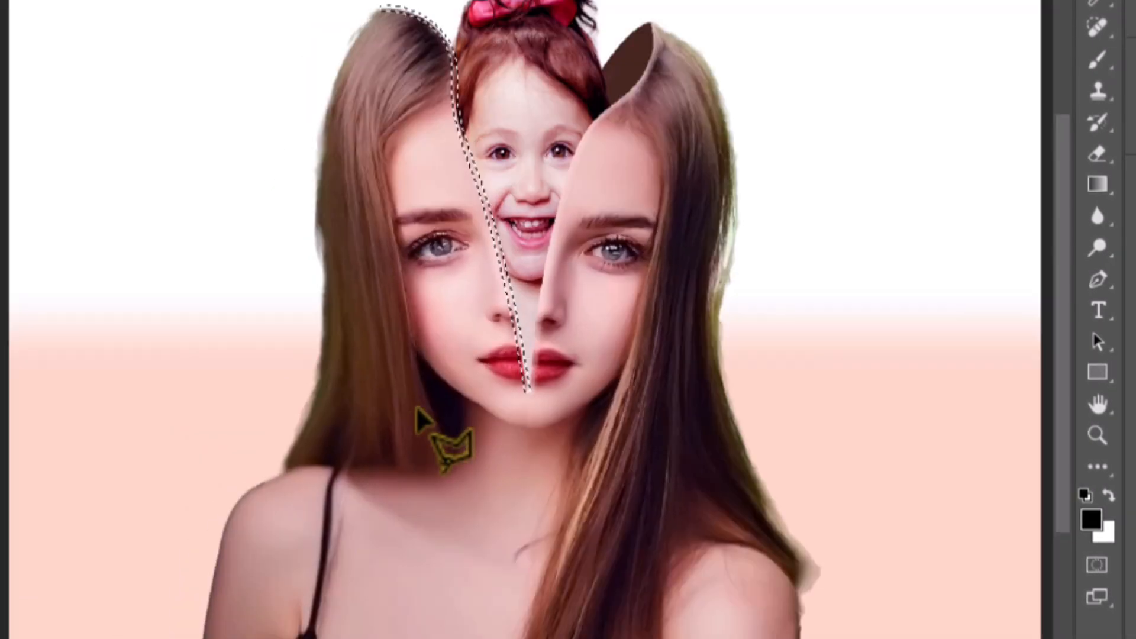
right_click(521, 254)
click(571, 398)
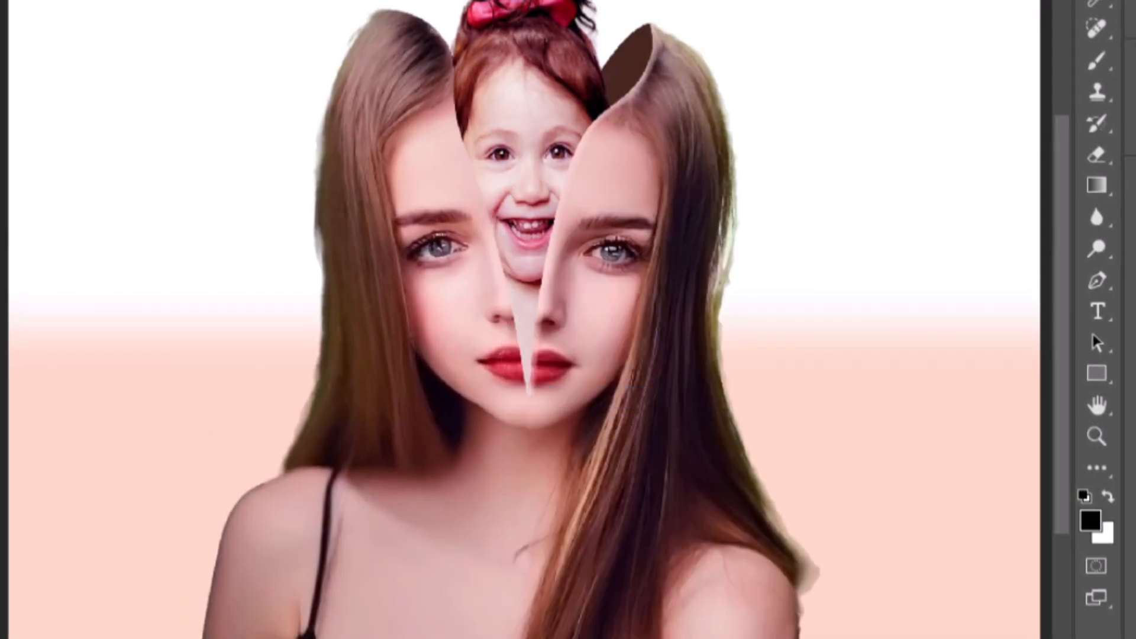
scroll(816, 497, down, 1)
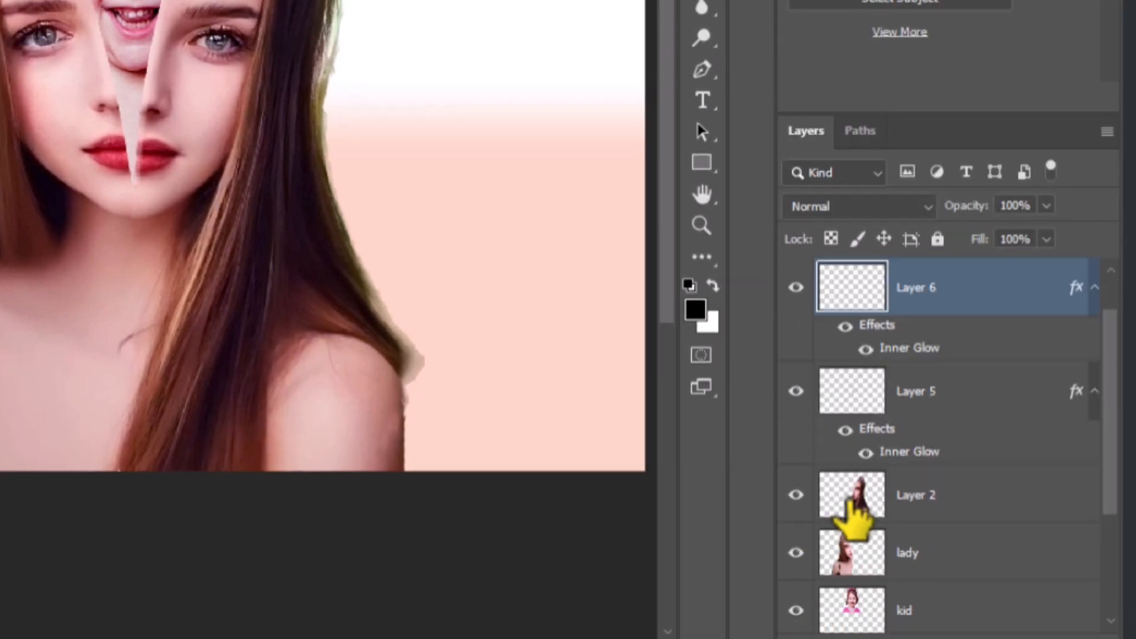
click(797, 287)
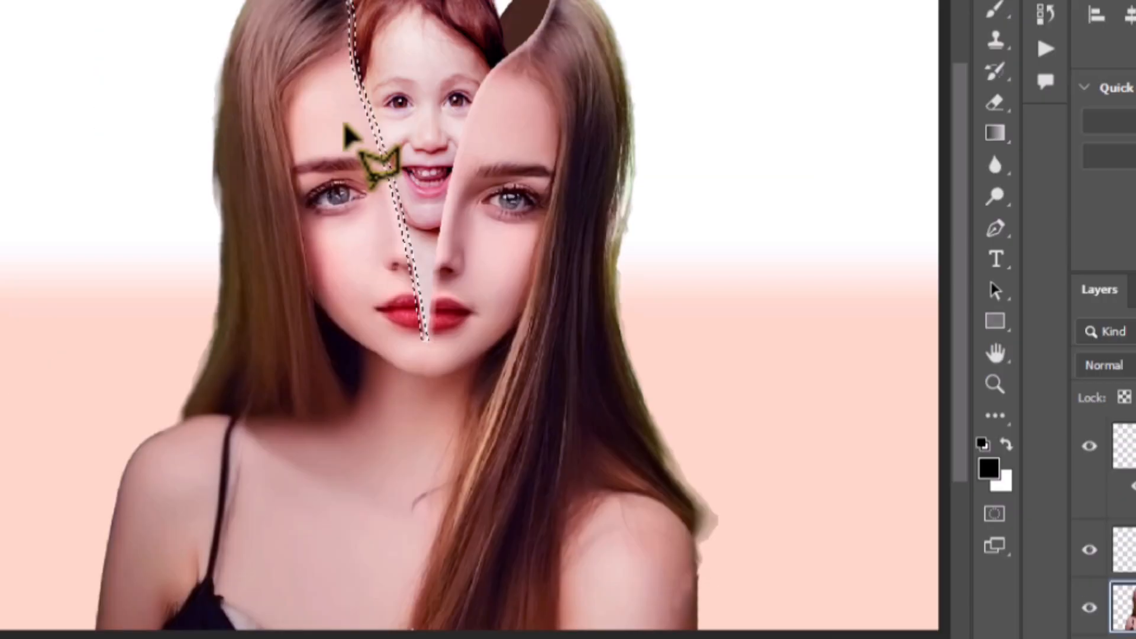
Step: Copy the lady's inner border selection to a new layer and give it the same layer style as Layer 5
right_click(525, 197)
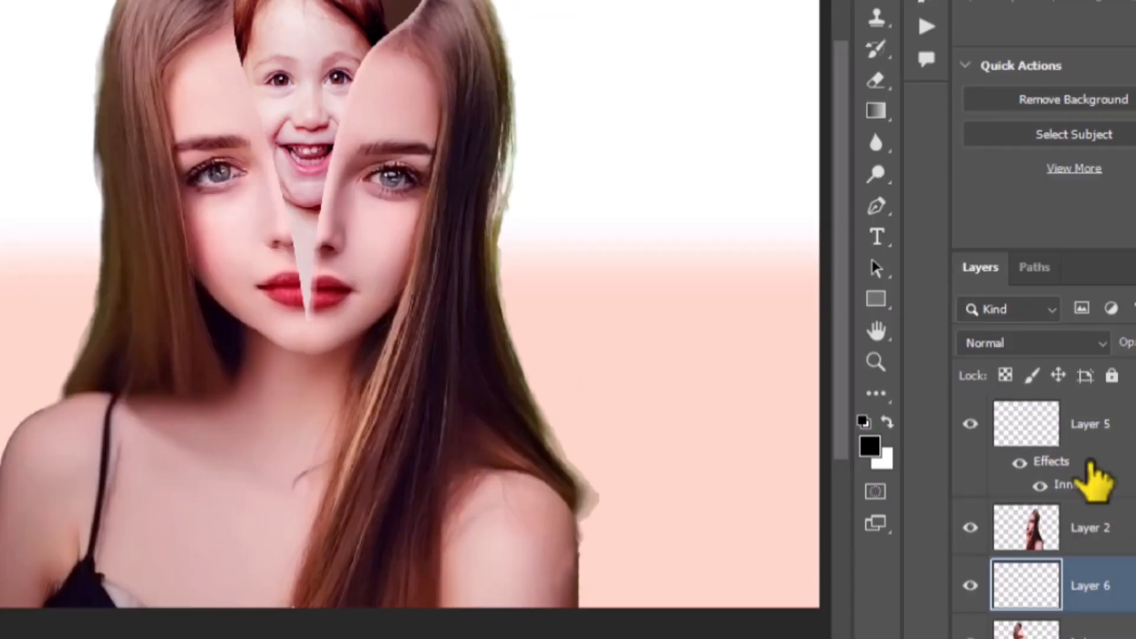
right_click(812, 348)
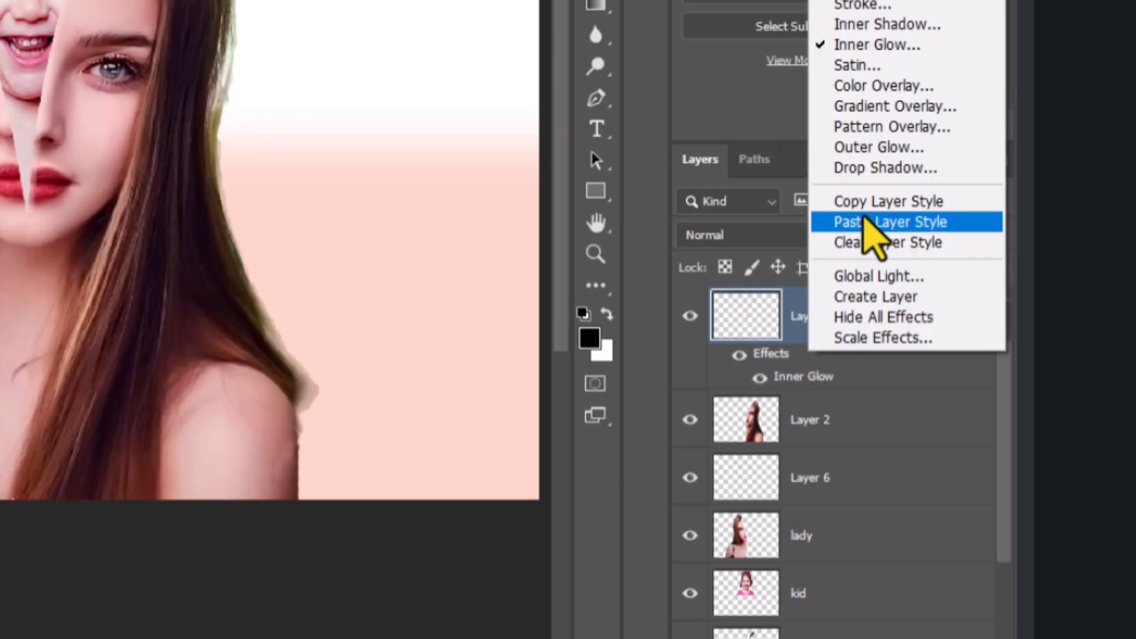
click(862, 198)
click(817, 482)
right_click(816, 482)
click(799, 356)
Step: Merge Layer 5 down into Layer 2 and Layer 6 down into the lady layer
click(746, 326)
key(ctrl+e)
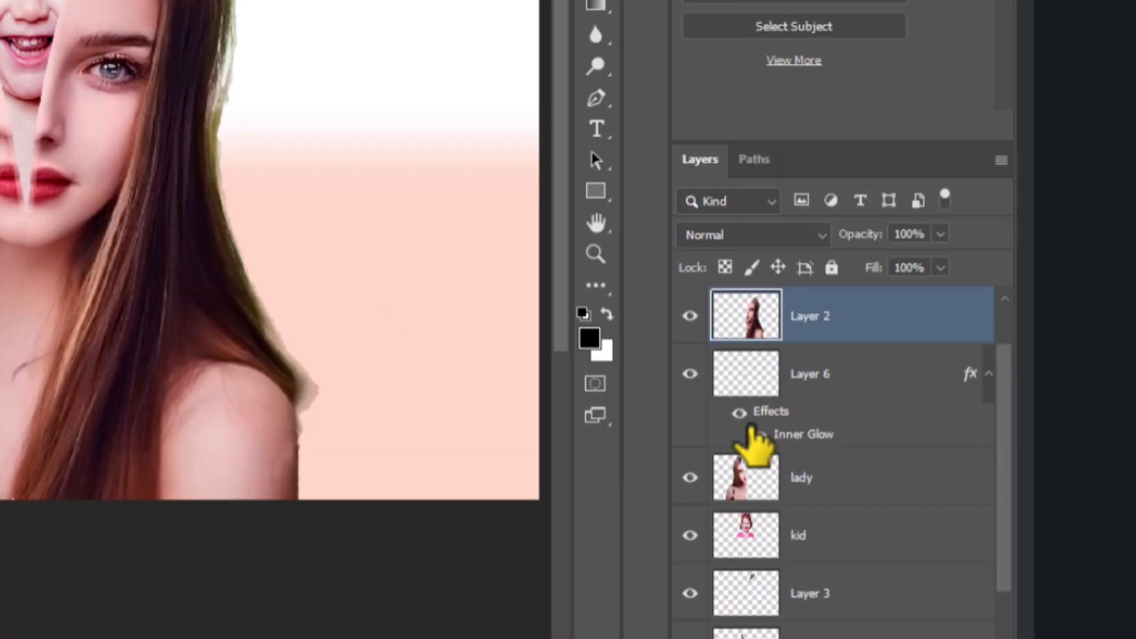
click(748, 381)
key(ctrl+e)
Step: Show the zipper layer, scale the zipper down and place it over the lips where the face split closes
scroll(156, 216, up, 1)
scroll(717, 416, up, 1)
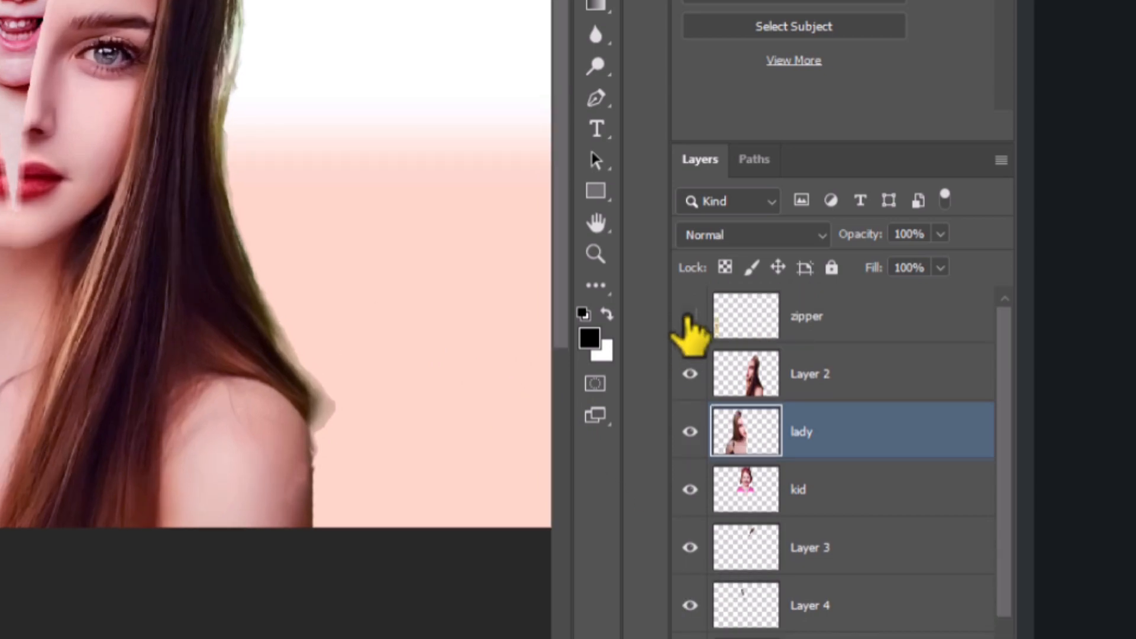
click(689, 316)
click(750, 316)
key(v)
key(ctrl+z)
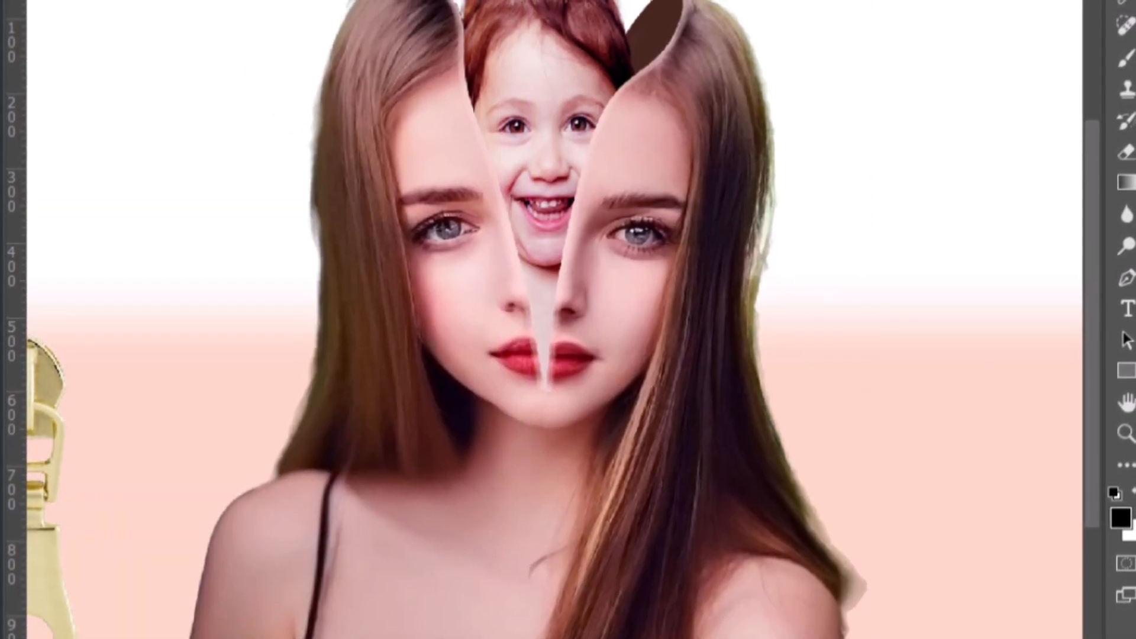
drag(157, 382, 682, 421)
key(ctrl+t)
drag(631, 628, 547, 626)
drag(545, 581, 535, 451)
drag(560, 497, 556, 476)
drag(537, 451, 538, 429)
key(Return)
Step: Add a Color Balance adjustment clipped to the zipper, with Midtones red +66 and blue +23, and Highlights red +19
scroll(563, 538, up, 1)
click(1014, 622)
click(1000, 348)
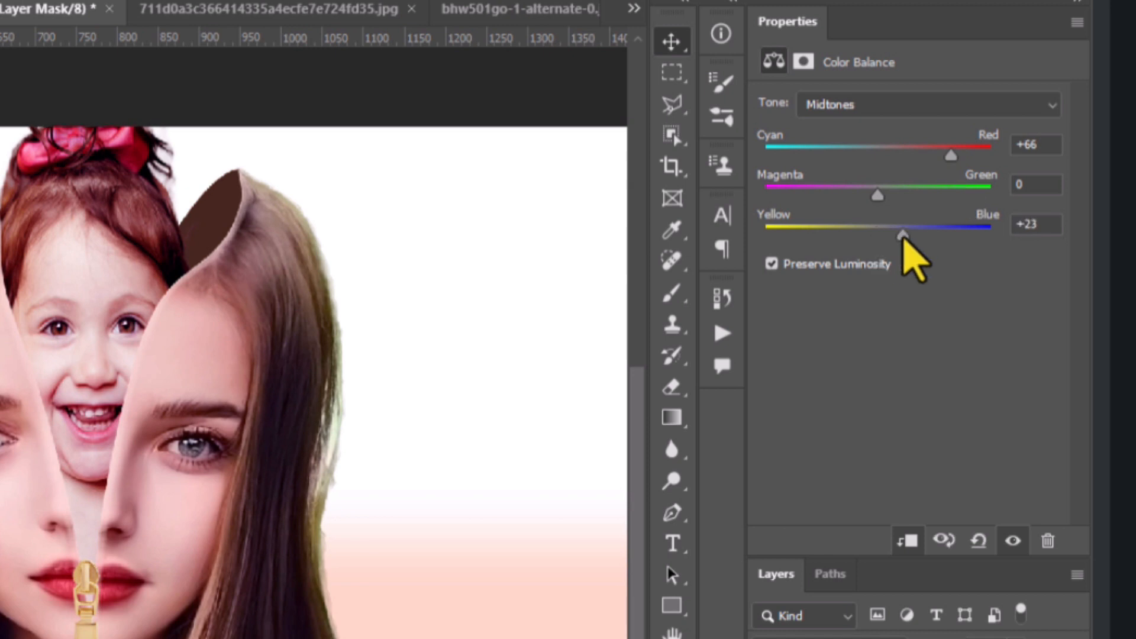
click(863, 104)
click(861, 165)
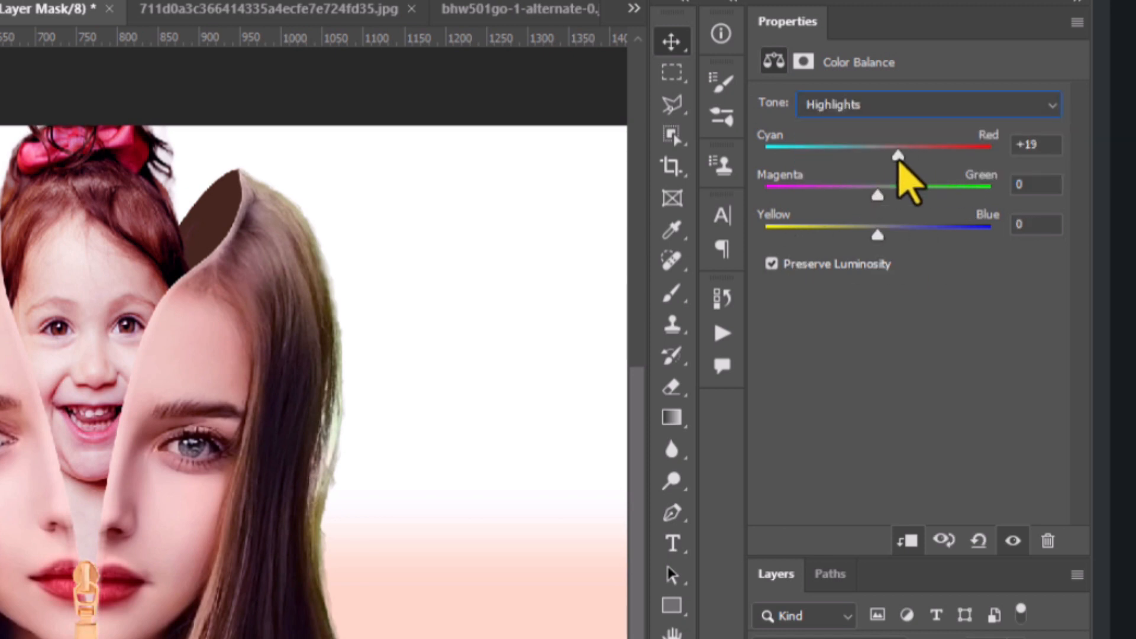
Step: Paint soft black shadows over the kid's face along the split inside the selection, using an enlarged brush, and deselect
drag(163, 470, 164, 624)
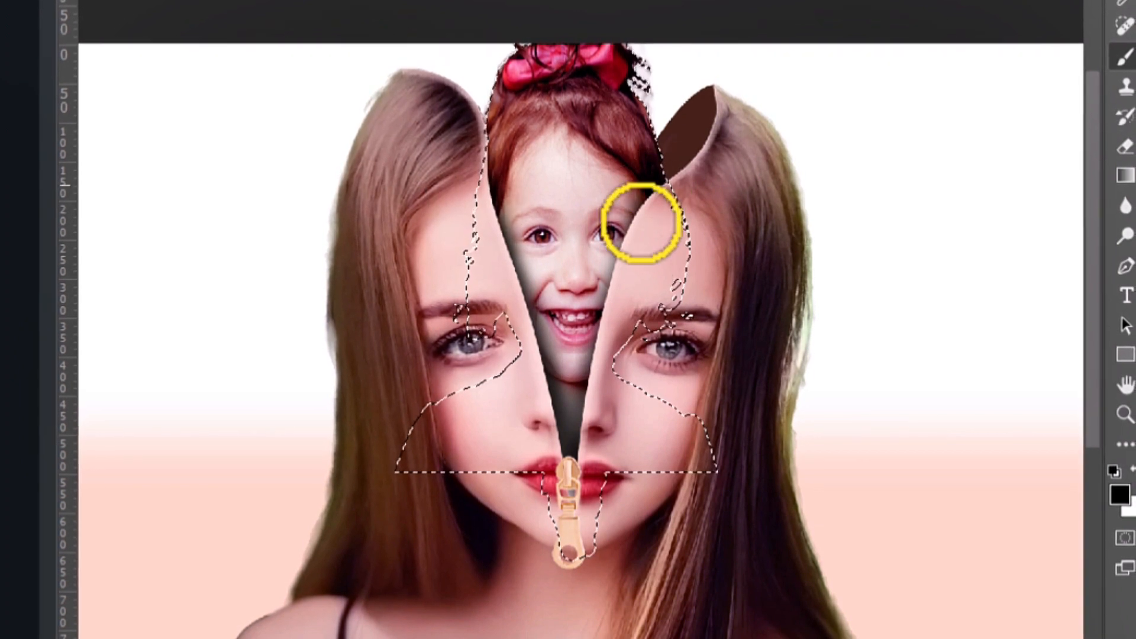
drag(642, 222, 597, 342)
key(F5)
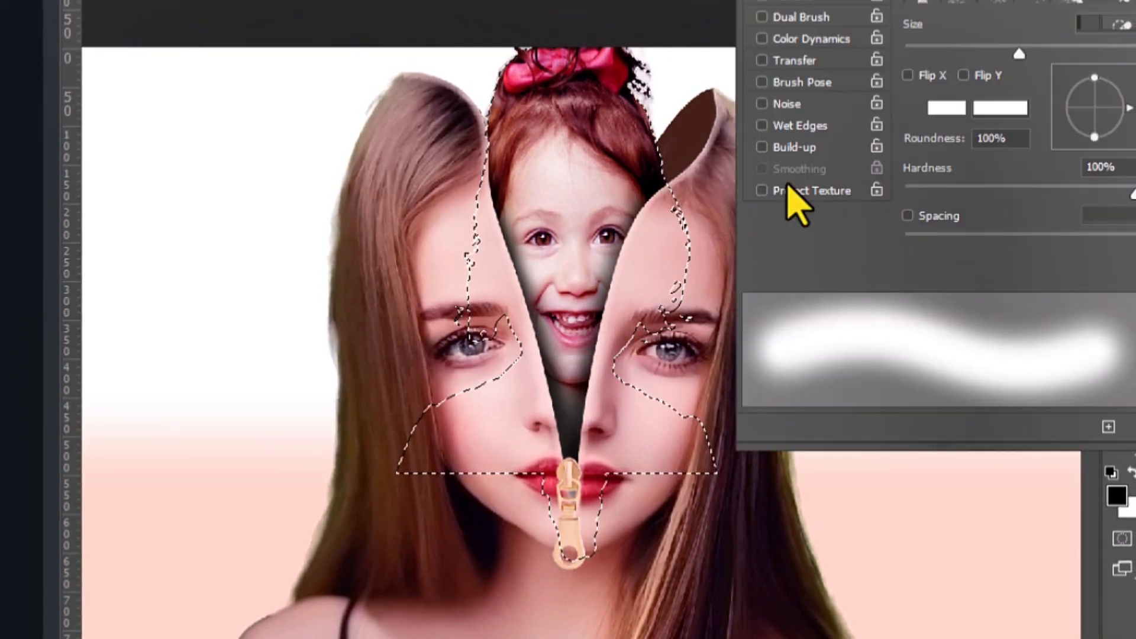
key(F5)
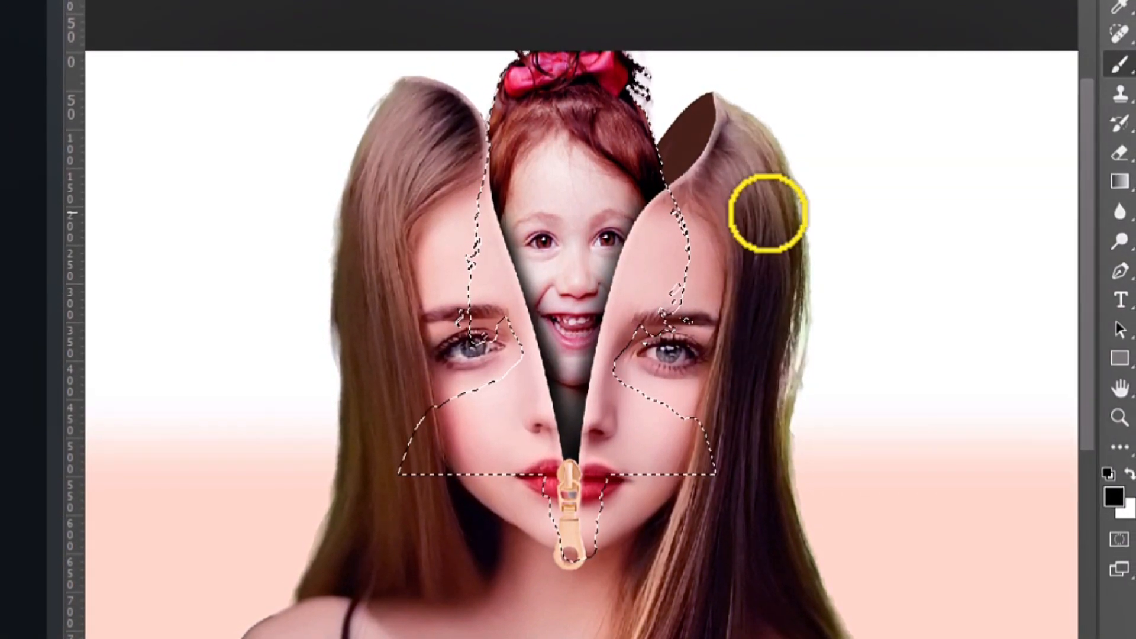
key(bracketright)
key(bracketright)
key(bracketright)
key(bracketright)
key(bracketright)
key(bracketright)
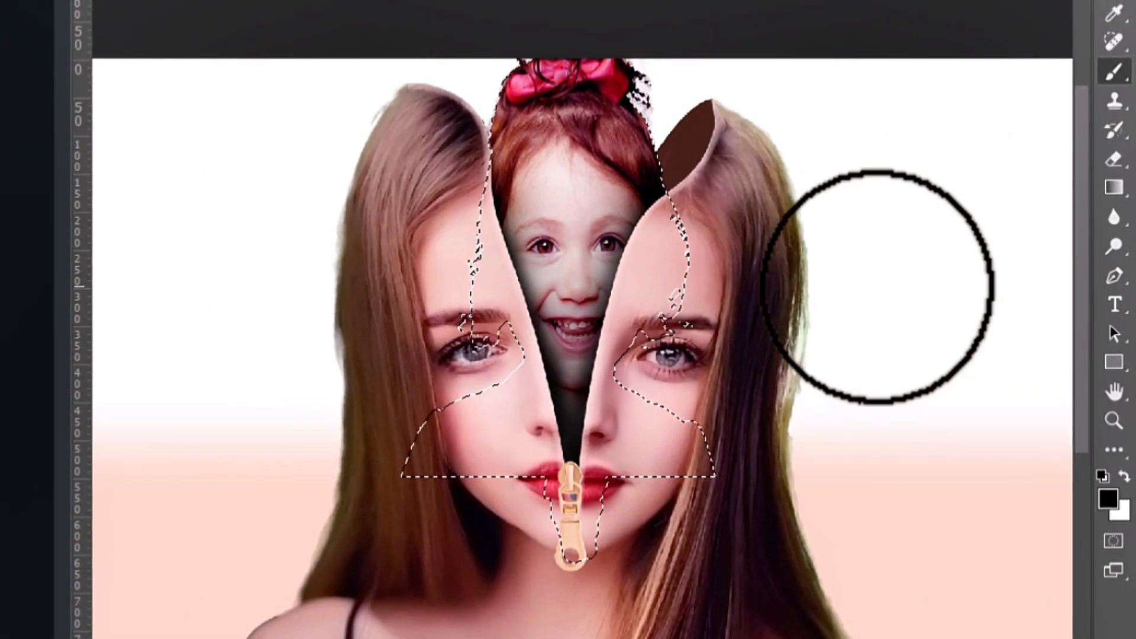
key(ctrl+d)
Step: Load the selection of the brown inner flap beside the kid's hair, shade it with soft black and deselect
ctrl+click(1045, 633)
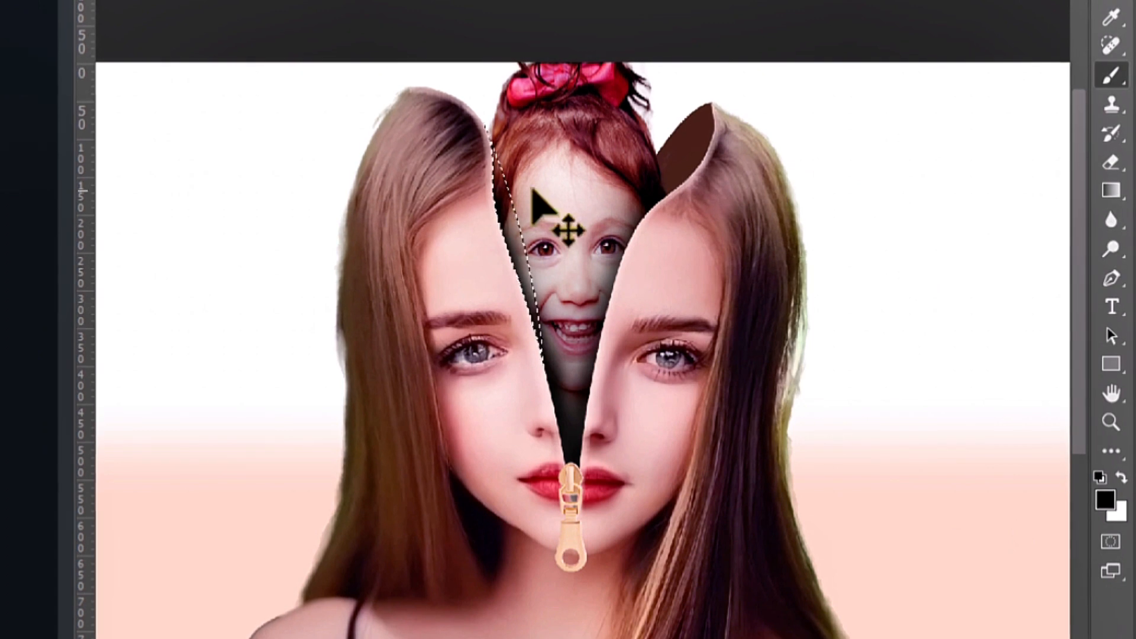
key(ctrl+d)
ctrl+click(1044, 633)
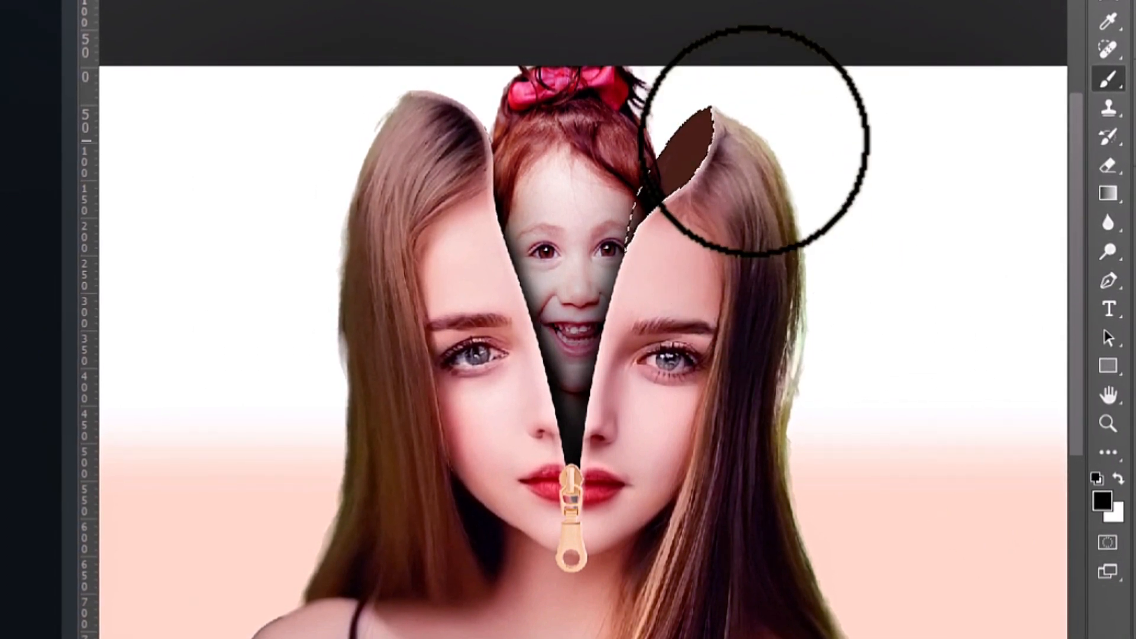
click(764, 171)
key(bracketleft)
key(bracketleft)
key(bracketleft)
key(bracketleft)
mouse_move(708, 184)
mouse_down()
mouse_move(680, 213)
mouse_move(728, 136)
mouse_up()
key(ctrl+d)
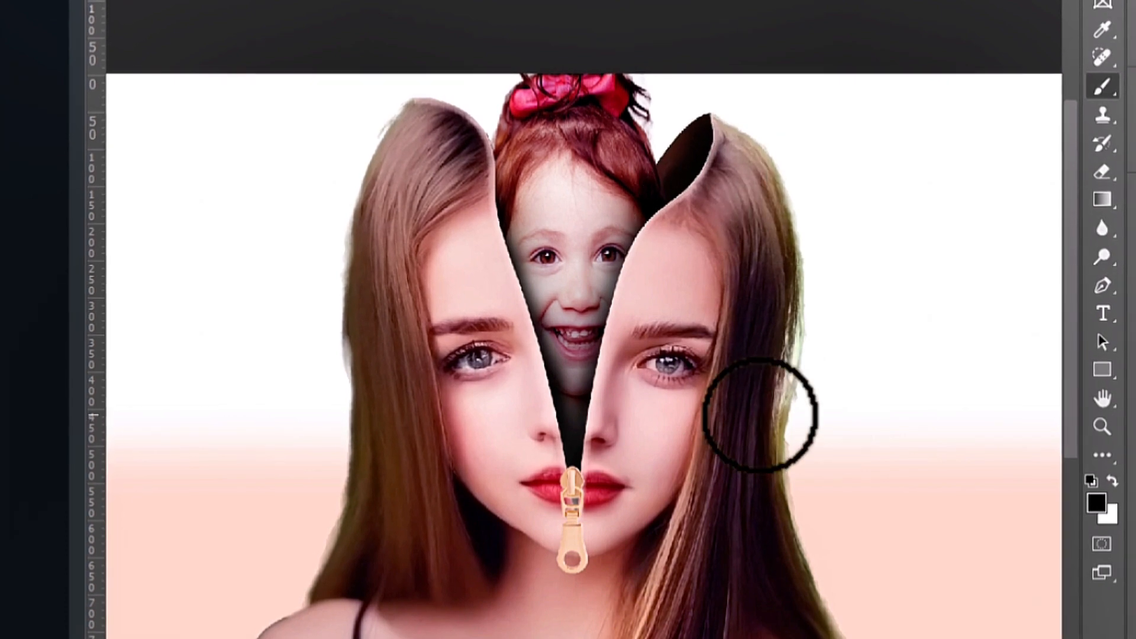
Step: Compare the whole composite with Snapshot 1 in the history, and return to the latest history state
scroll(751, 408, down, 3)
drag(748, 520, 806, 464)
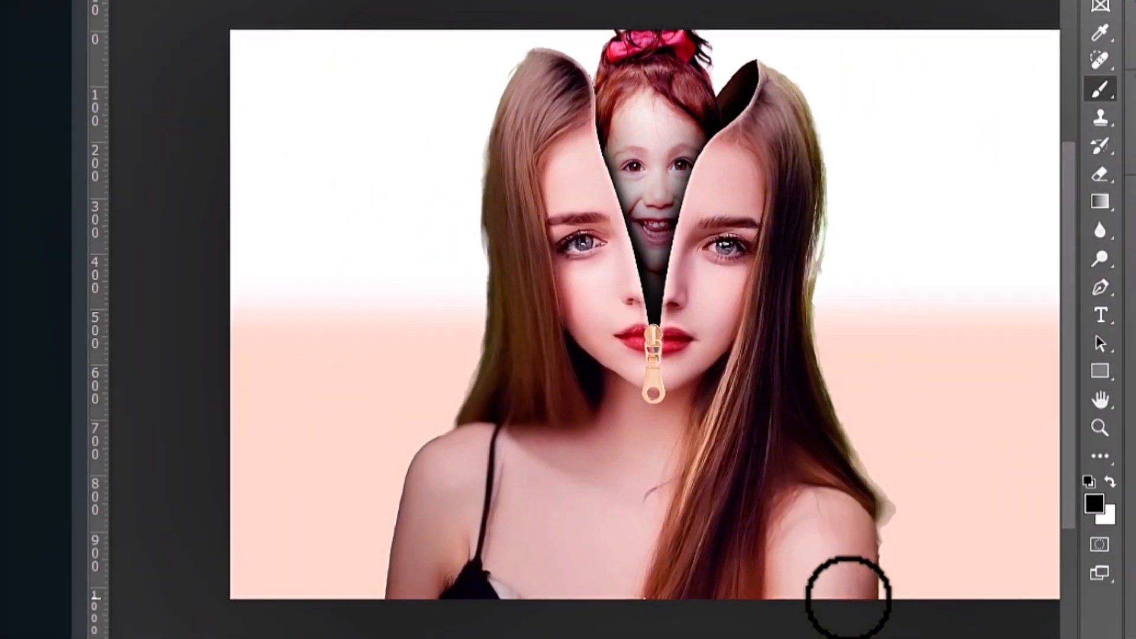
scroll(846, 598, up, 1)
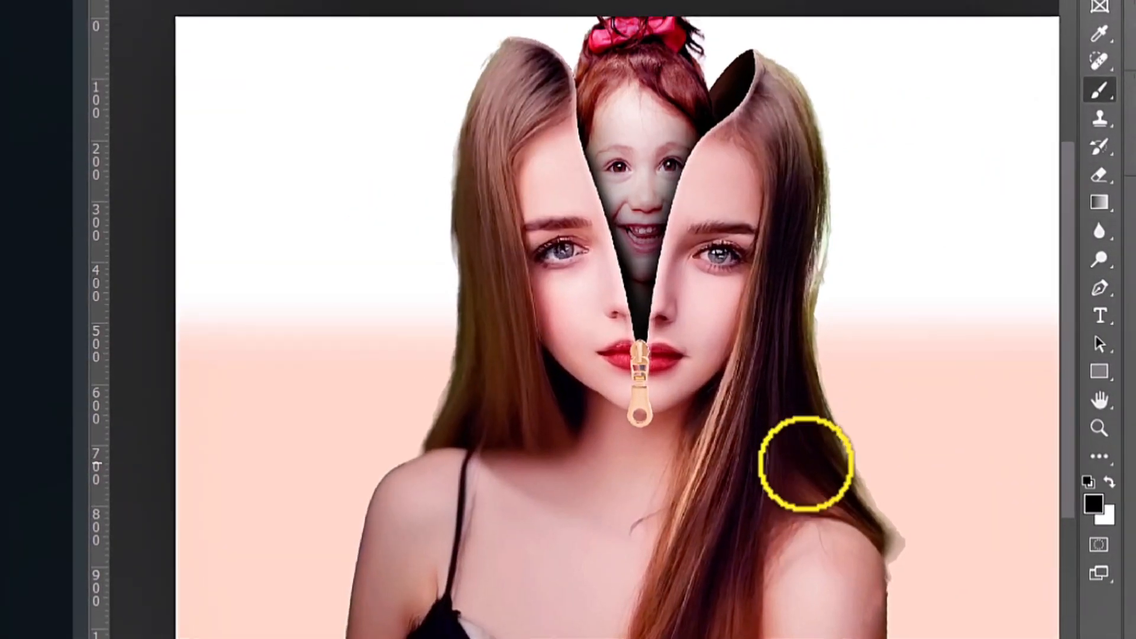
drag(923, 467, 870, 477)
click(1133, 97)
scroll(984, 178, up, 10)
click(972, 171)
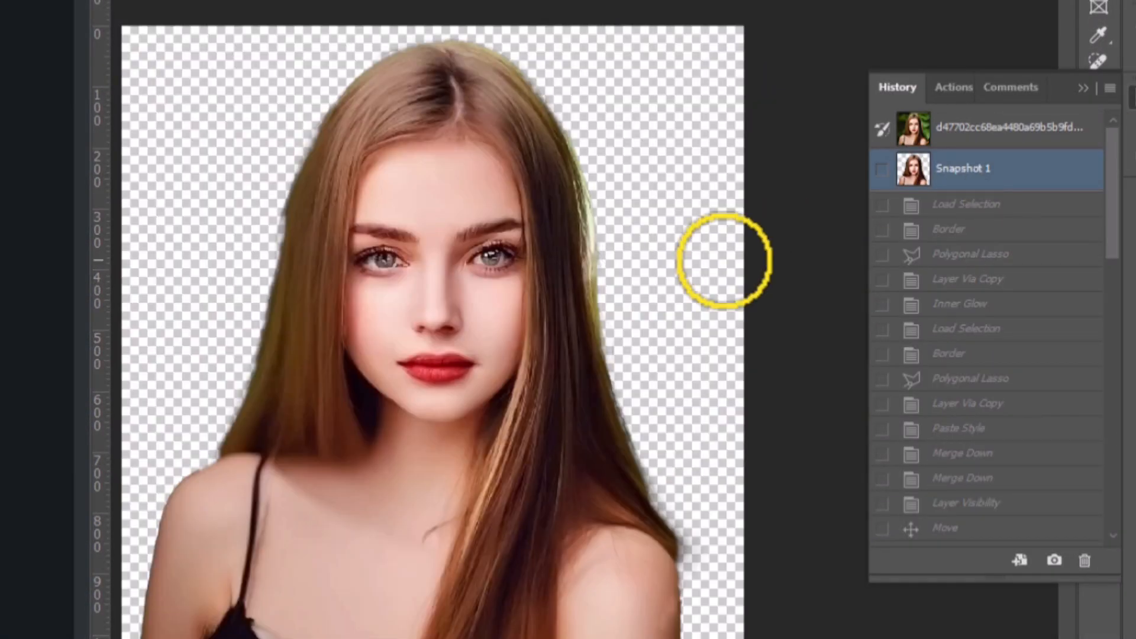
click(1083, 88)
key(ctrl+0)
click(1132, 96)
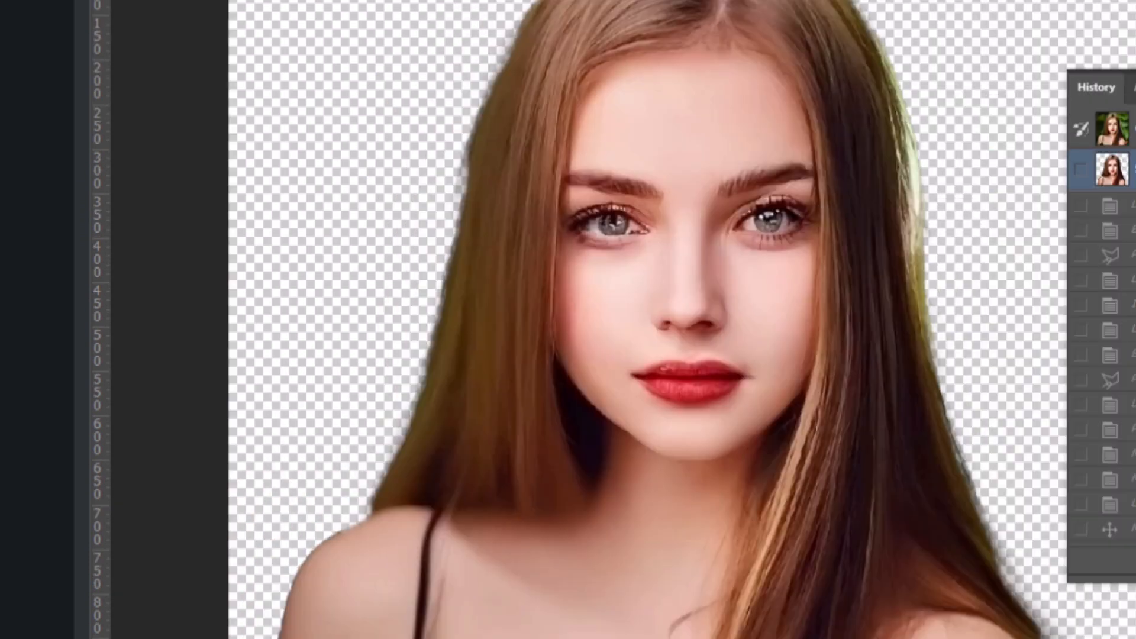
drag(944, 393, 834, 393)
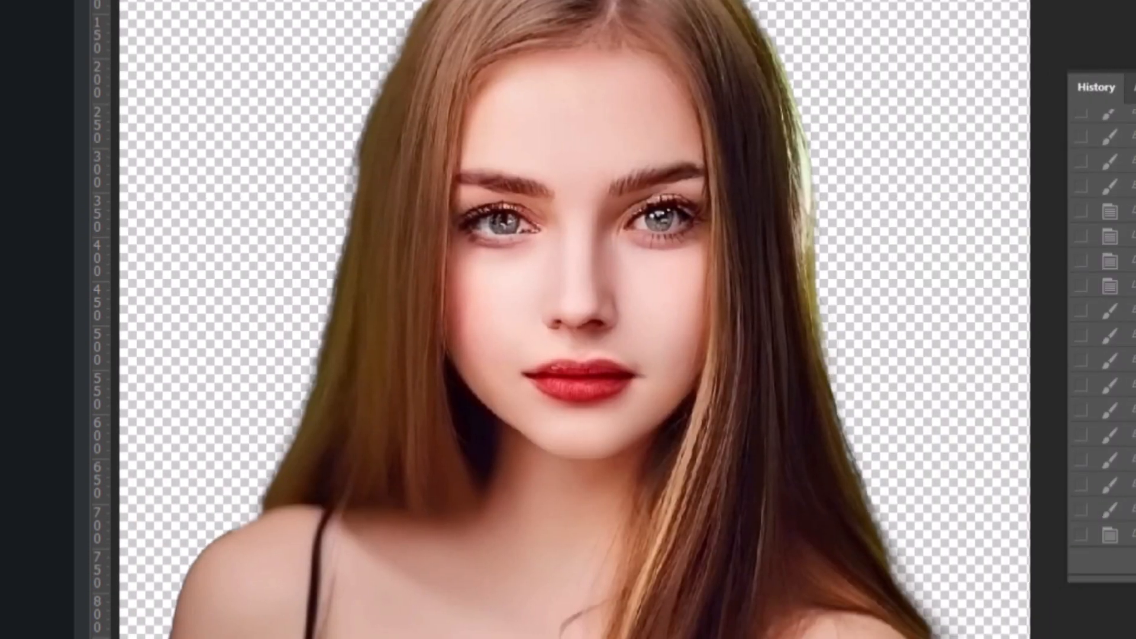
click(1118, 535)
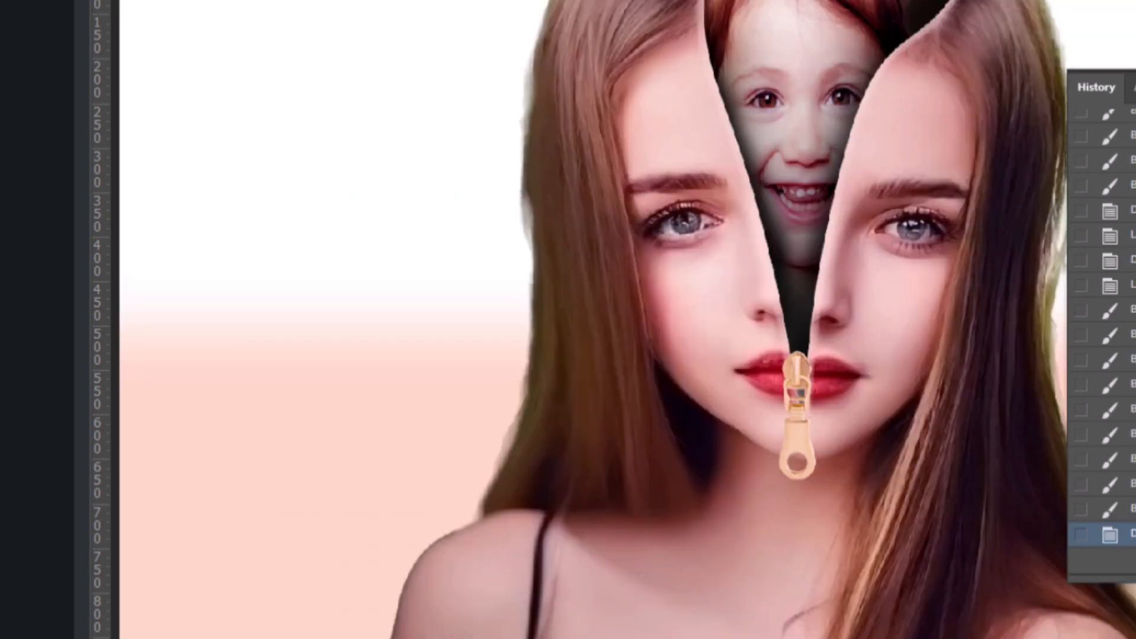
Step: Compare the lady cutout snapshot with the snapshot of the finished composite, and leave the finished one active
drag(903, 189, 665, 193)
scroll(665, 193, down, 1)
drag(708, 233, 688, 234)
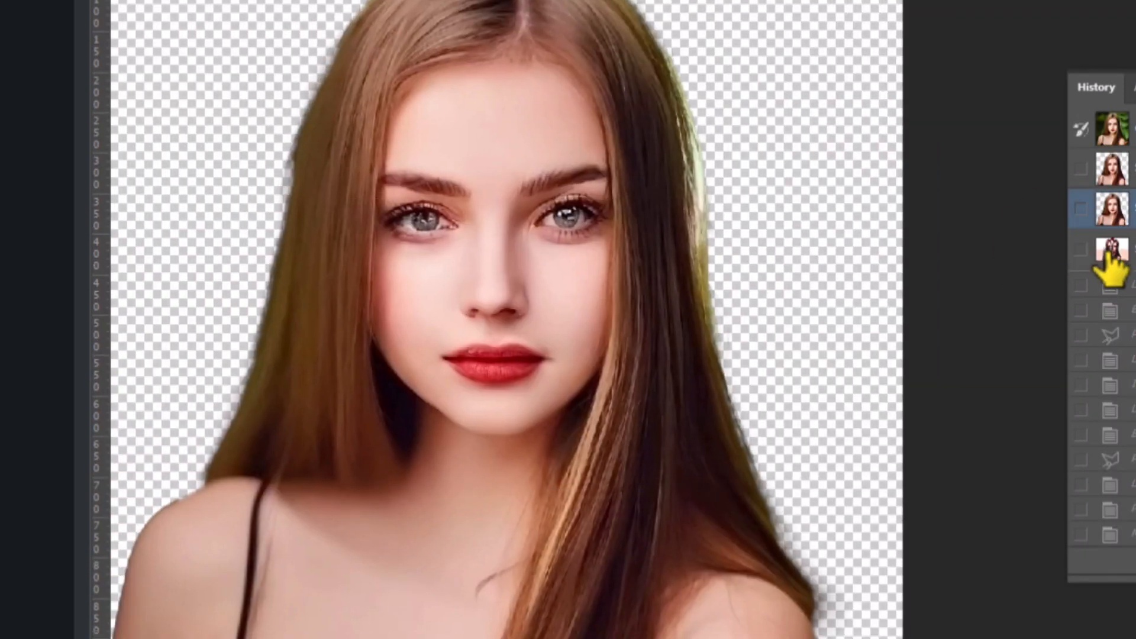
click(1108, 261)
drag(814, 248, 759, 254)
click(903, 202)
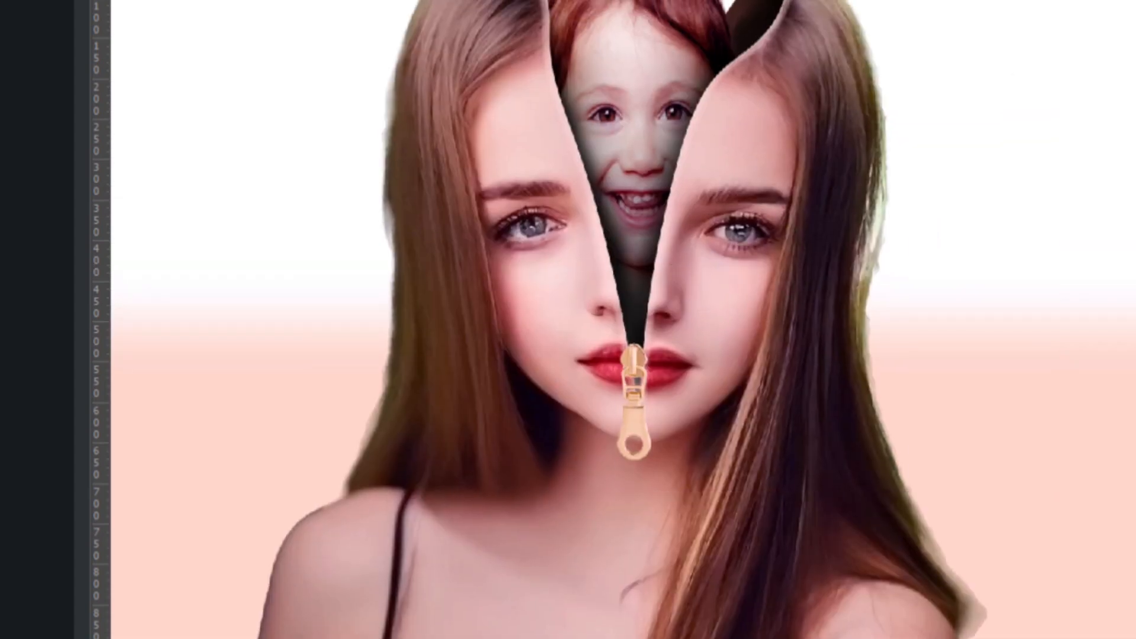